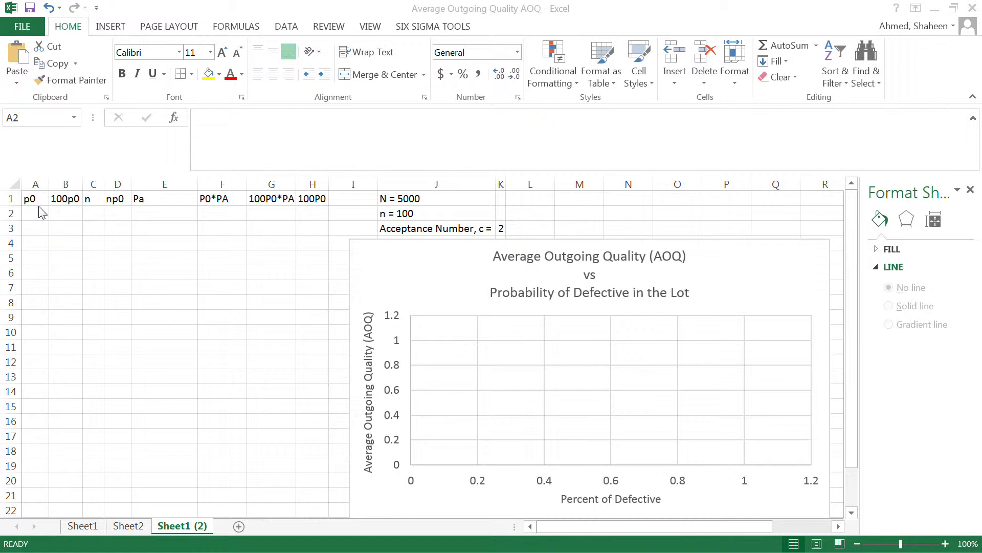
# - Drag the empty AOQ chart left so it starts near column E, beside the table
pyautogui.click(39, 211)
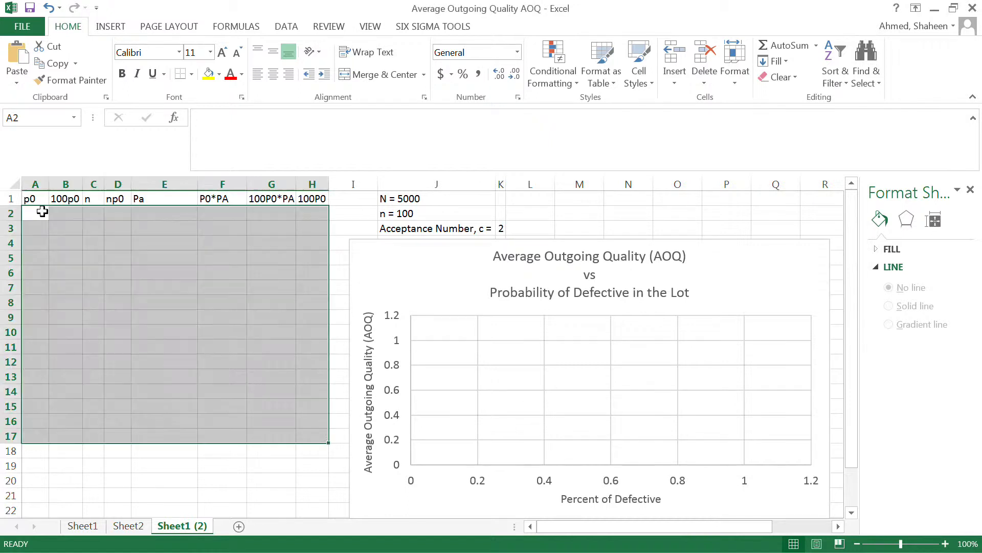
pyautogui.scroll(3, 38, 217)
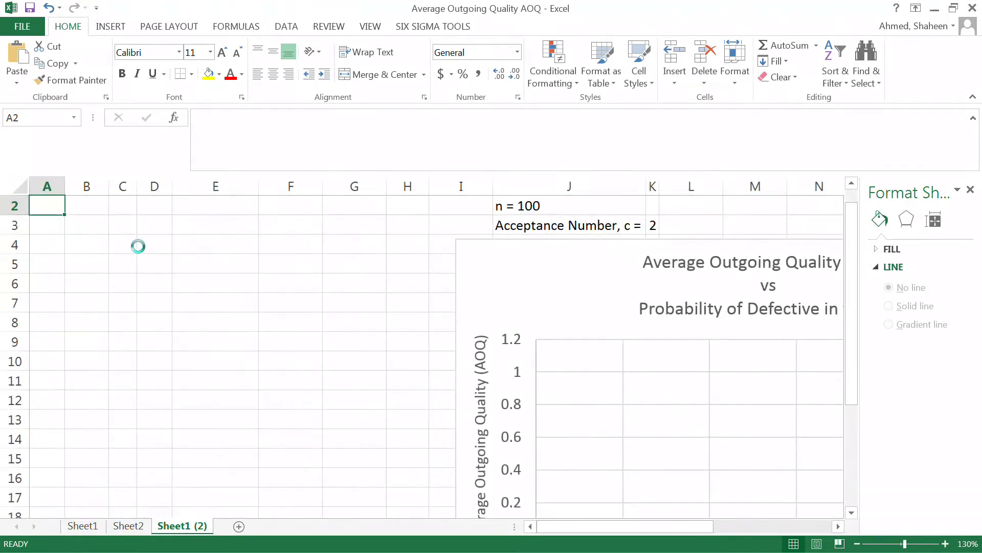
pyautogui.scroll(1, 329, 258)
pyautogui.moveTo(520, 272); pyautogui.dragTo(312, 265)
pyautogui.click(44, 226)
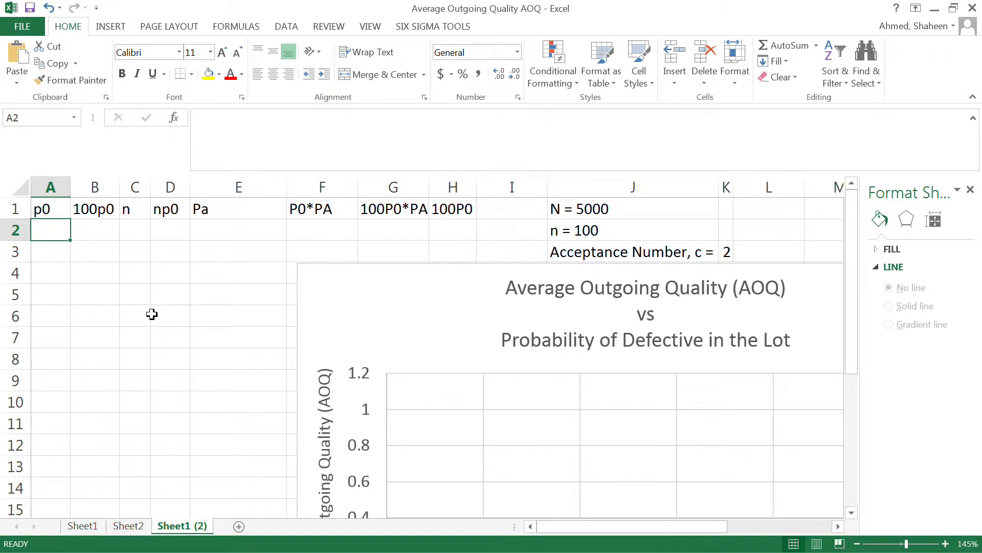
# - Fill the p0 column A2:A17 with 0 to 0.15 in steps of 0.01
pyautogui.write('0')
pyautogui.press('Return')
pyautogui.write('.01')
pyautogui.press('Return')
pyautogui.write('.02')
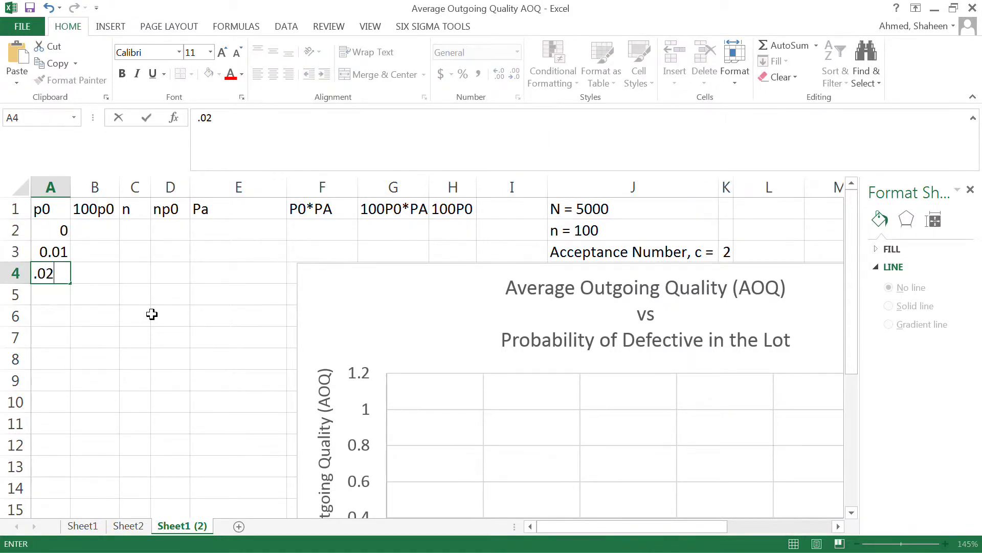
pyautogui.press('Return')
pyautogui.moveTo(56, 251); pyautogui.dragTo(71, 472)
pyautogui.scroll(2, 169, 448)
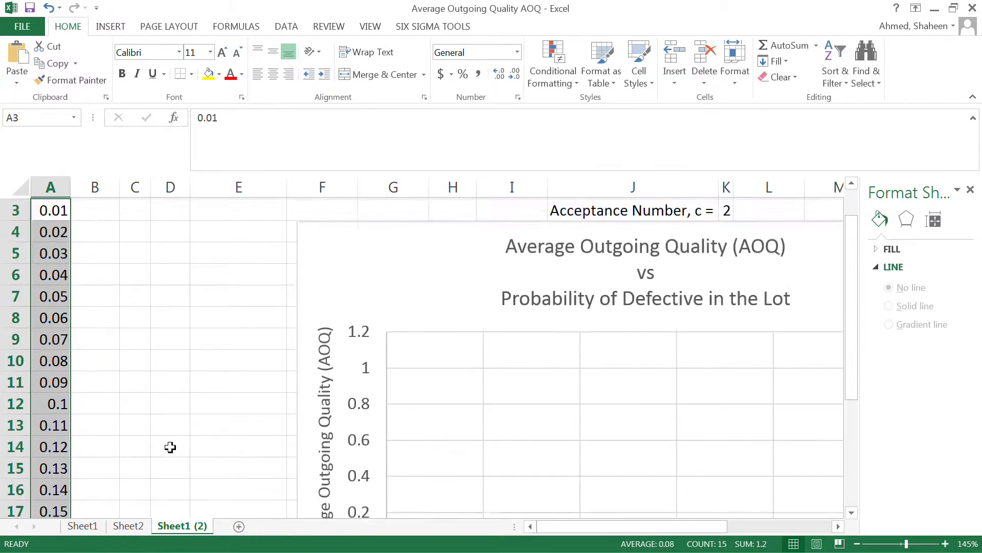
pyautogui.click(51, 253)
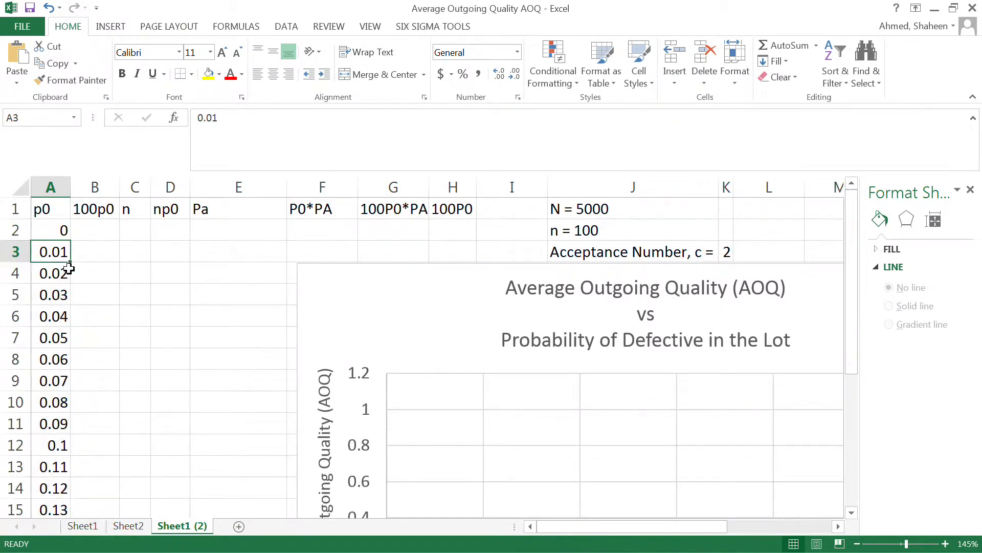
# - Enter 100 in C2 and fill it down the n column to row 17
pyautogui.click(608, 207)
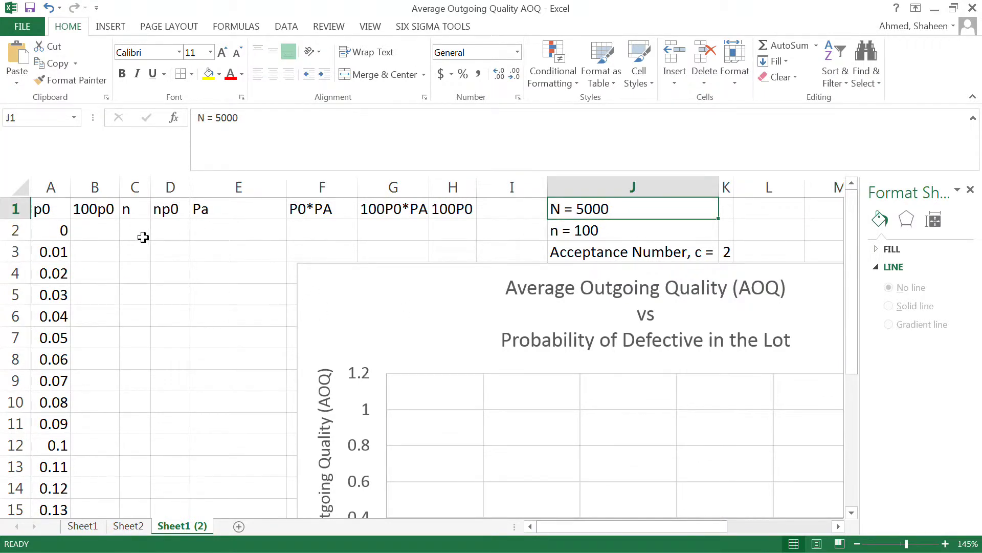
pyautogui.click(626, 229)
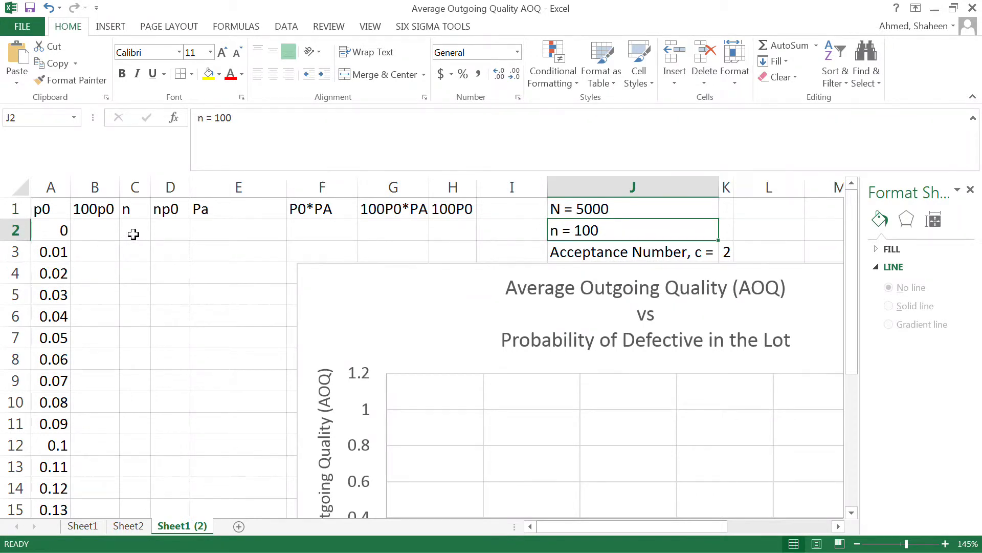
pyautogui.click(139, 232)
pyautogui.write('100')
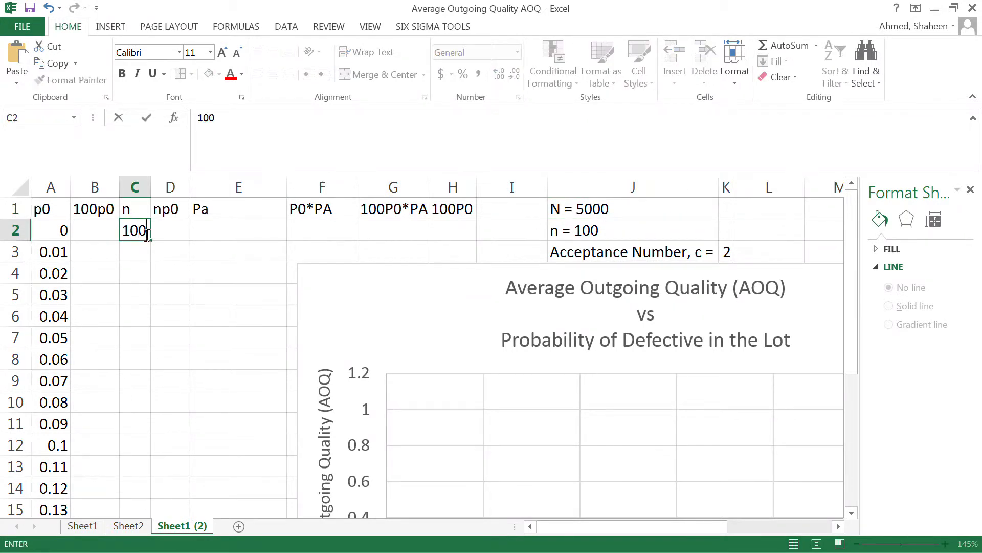
pyautogui.press('Return')
pyautogui.click(148, 234)
pyautogui.moveTo(152, 242); pyautogui.dragTo(124, 474)
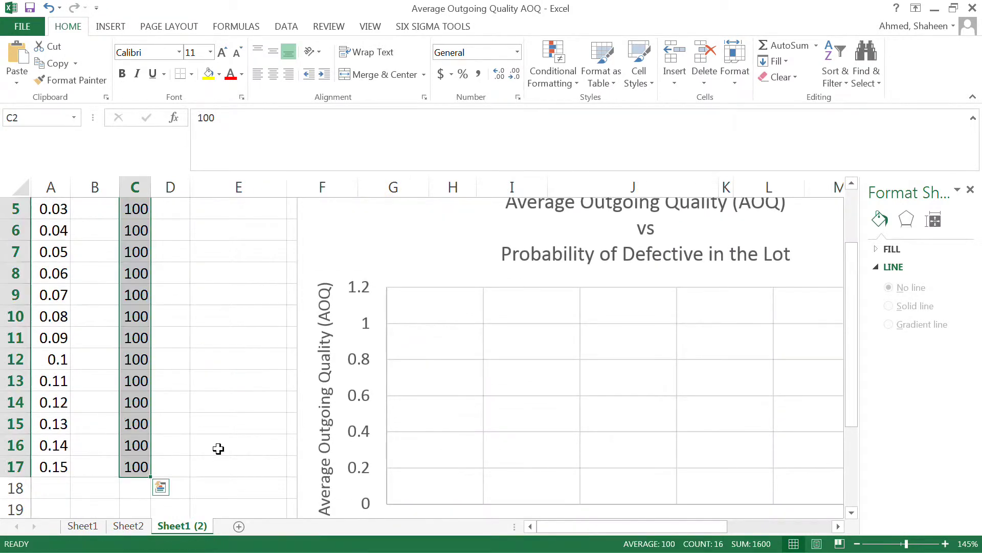
pyautogui.scroll(2, 217, 448)
pyautogui.click(88, 234)
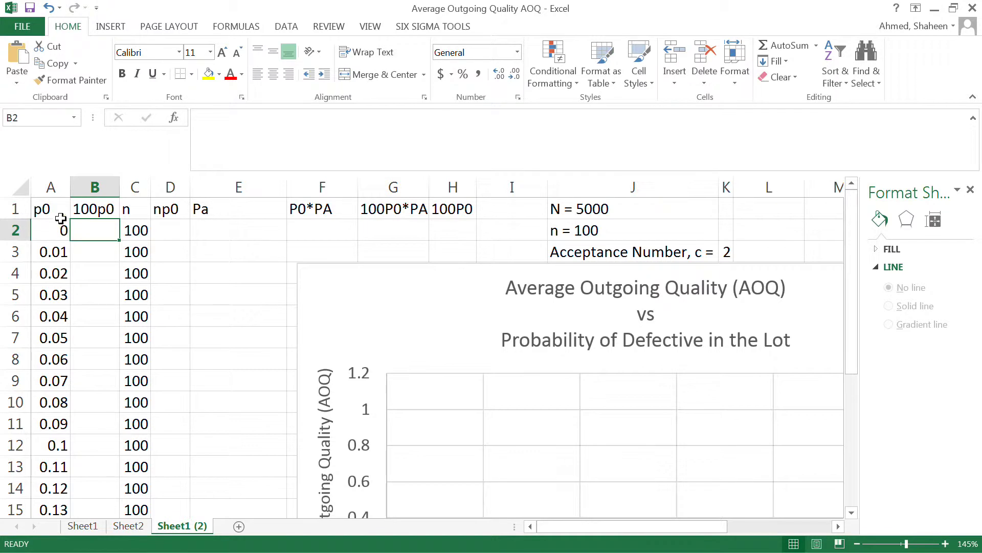
# - Enter =A2*100 in B2 and copy it down column B, giving 0 through 15
pyautogui.click(53, 180)
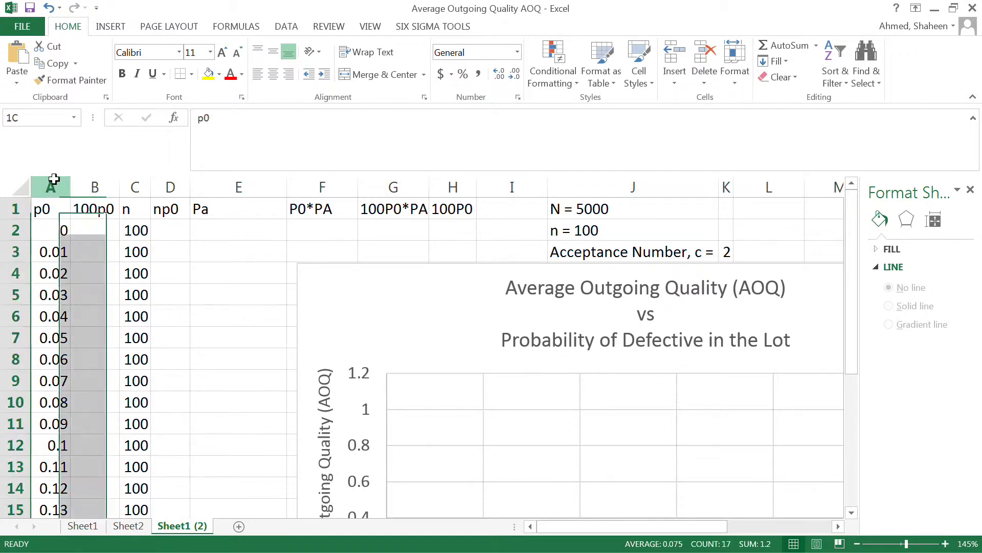
pyautogui.click(98, 232)
pyautogui.write('=')
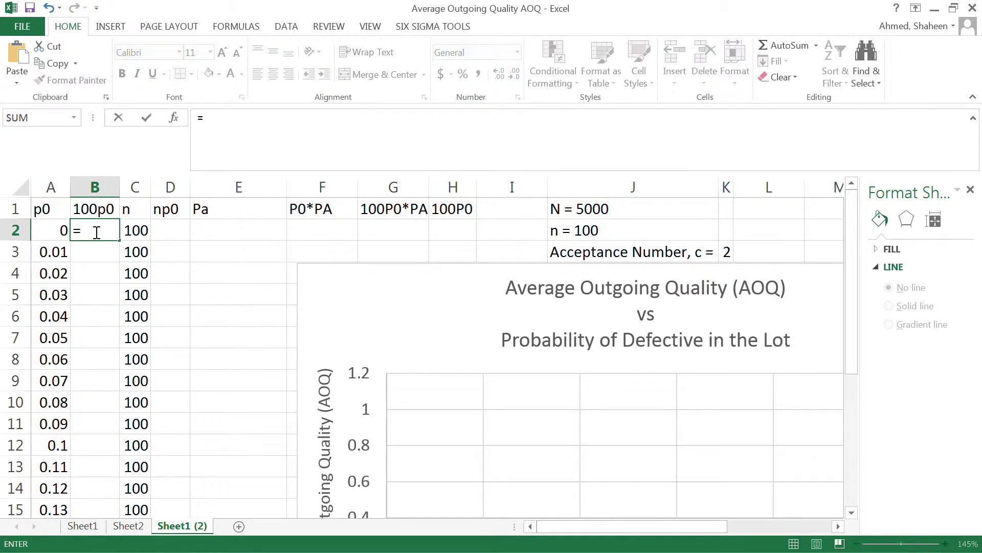
pyautogui.click(48, 232)
pyautogui.write('*100')
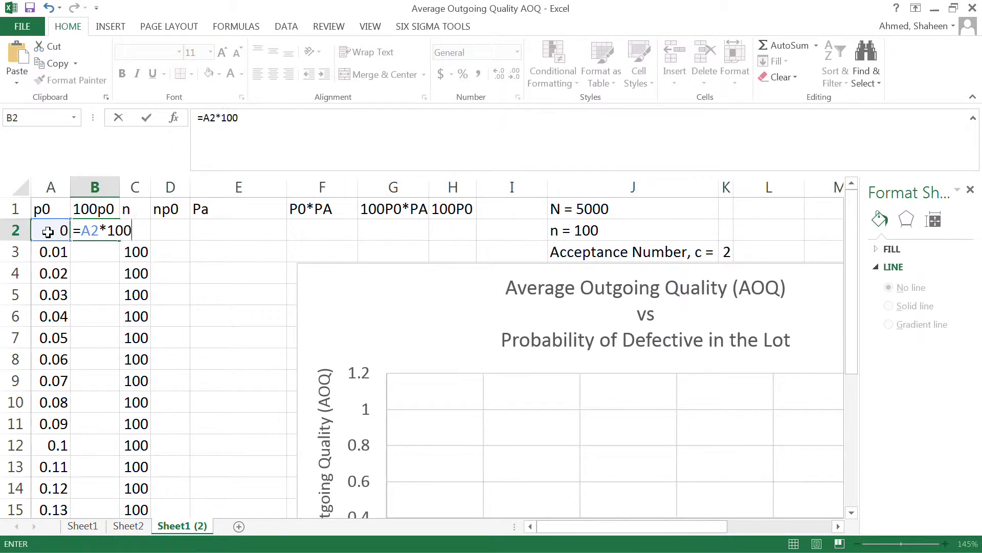
pyautogui.press('Return')
pyautogui.click(102, 225)
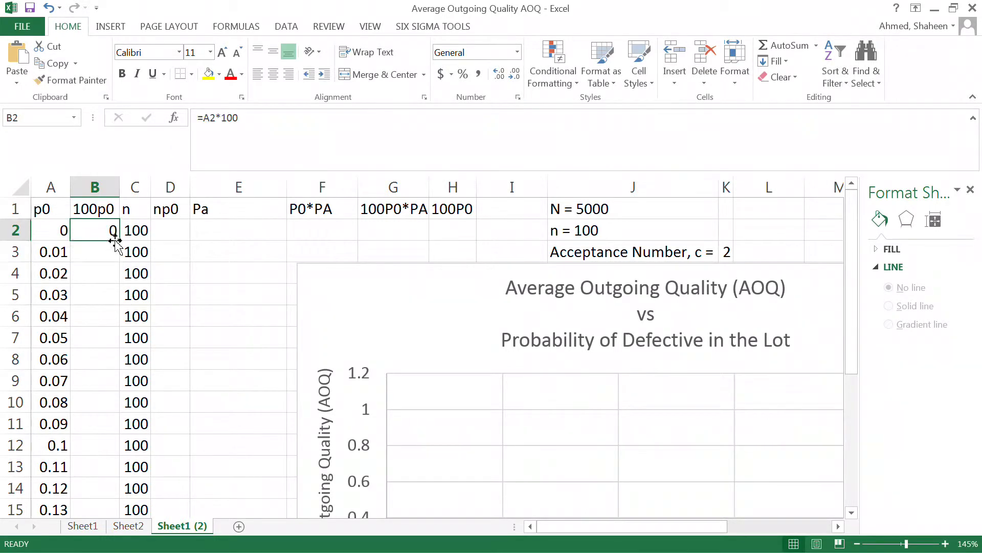
pyautogui.doubleClick(120, 241)
pyautogui.scroll(-1, 228, 329)
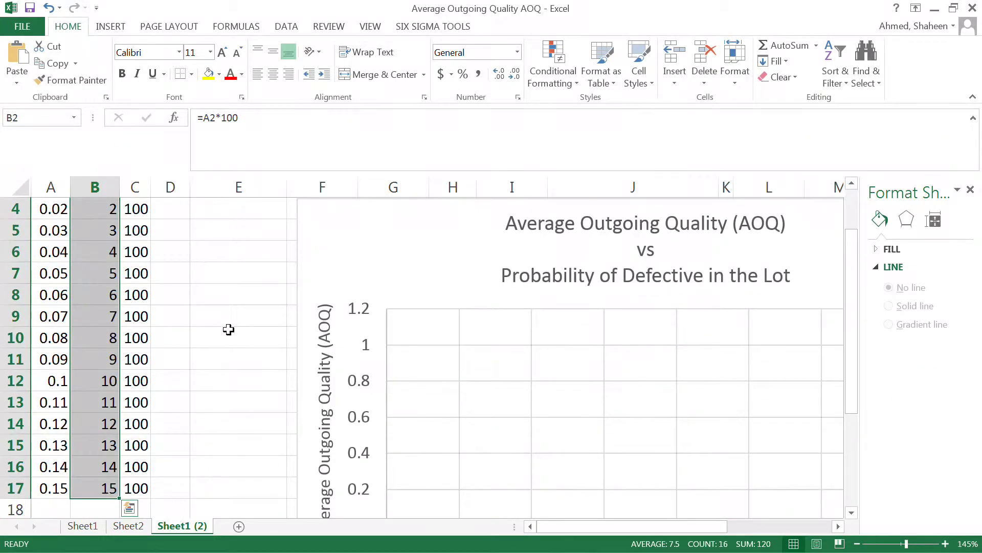
pyautogui.scroll(1, 106, 315)
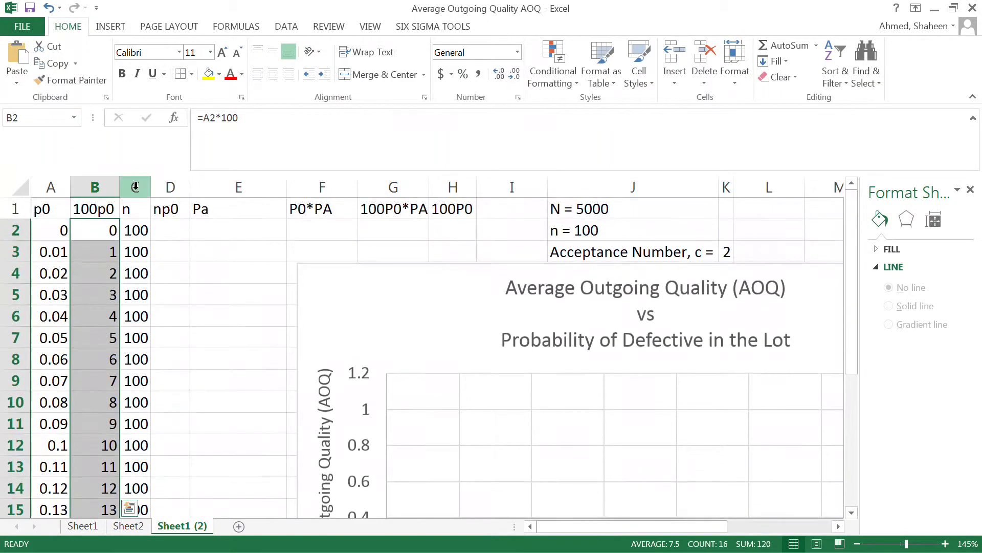
pyautogui.click(134, 187)
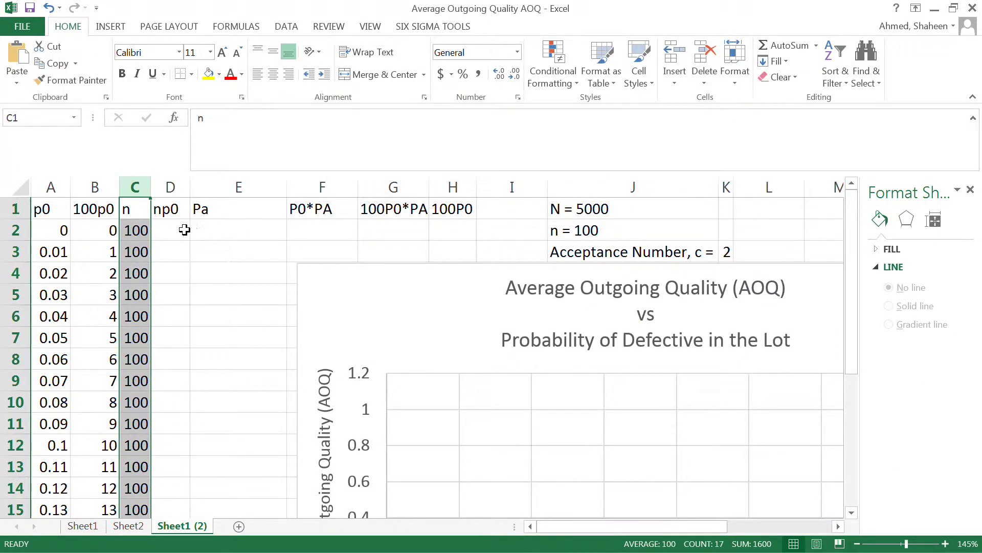
# - Change the sample size parameter in J2 to n = 90
pyautogui.click(183, 230)
pyautogui.write('=')
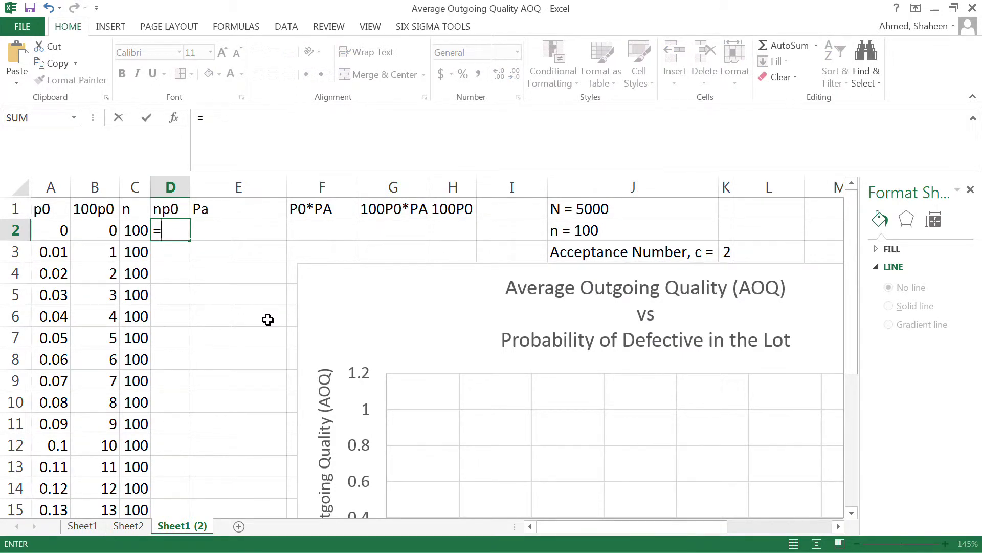
pyautogui.press('Escape')
pyautogui.doubleClick(617, 231)
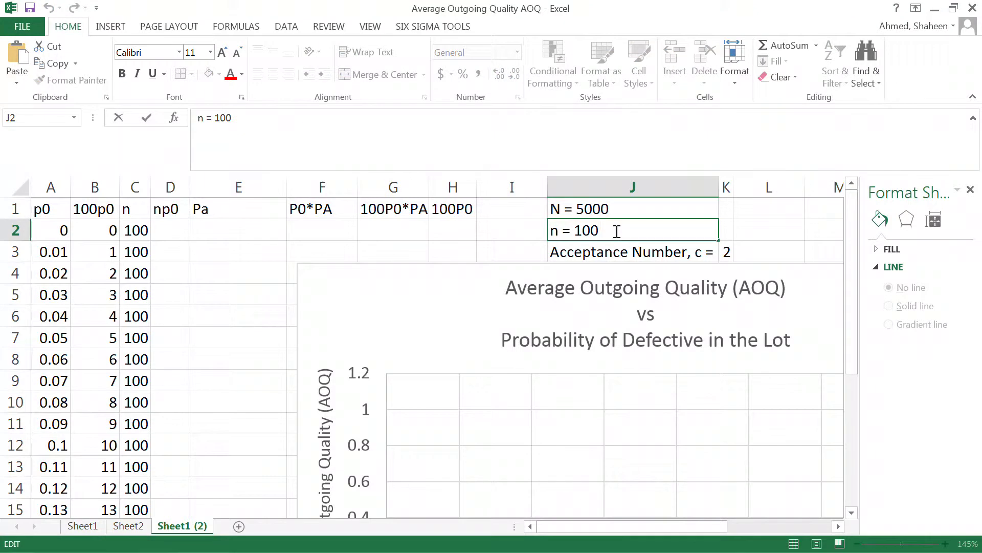
pyautogui.press('BackSpace')
pyautogui.press('BackSpace')
pyautogui.press('BackSpace')
pyautogui.write('90')
pyautogui.press('Return')
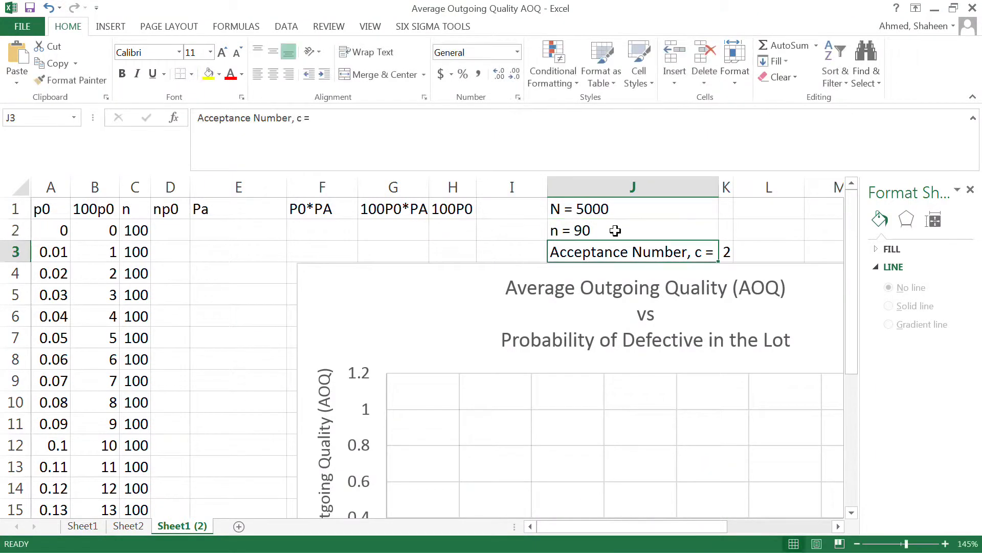
# - Enter 90 in C2 and fill it down the whole n column
pyautogui.click(141, 235)
pyautogui.write('90')
pyautogui.press('Return')
pyautogui.click(148, 237)
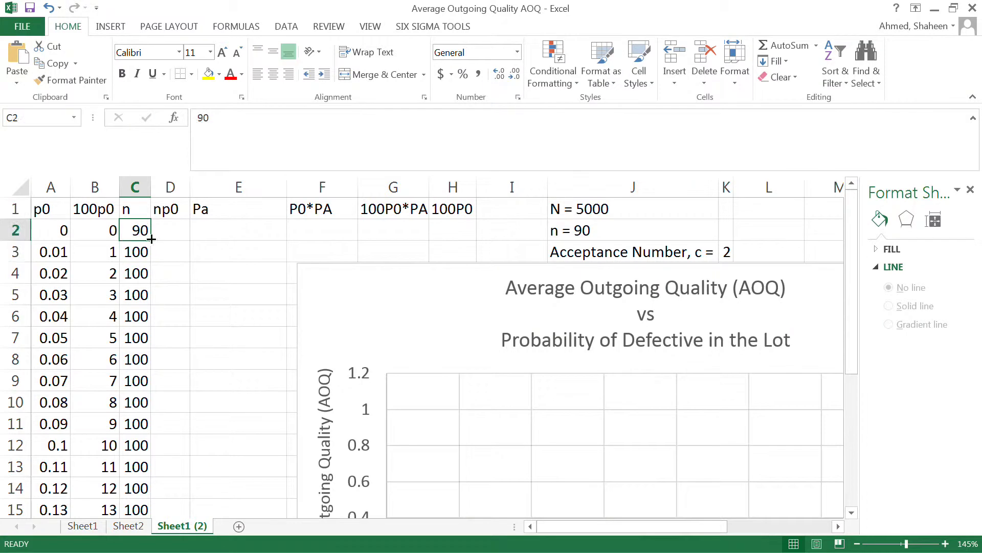
pyautogui.doubleClick(151, 239)
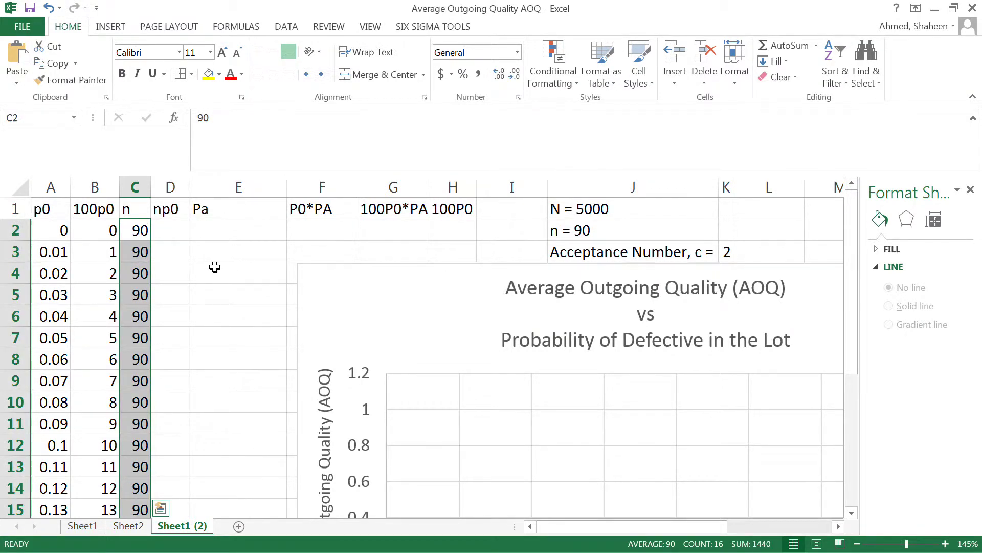
pyautogui.click(175, 233)
pyautogui.write('=')
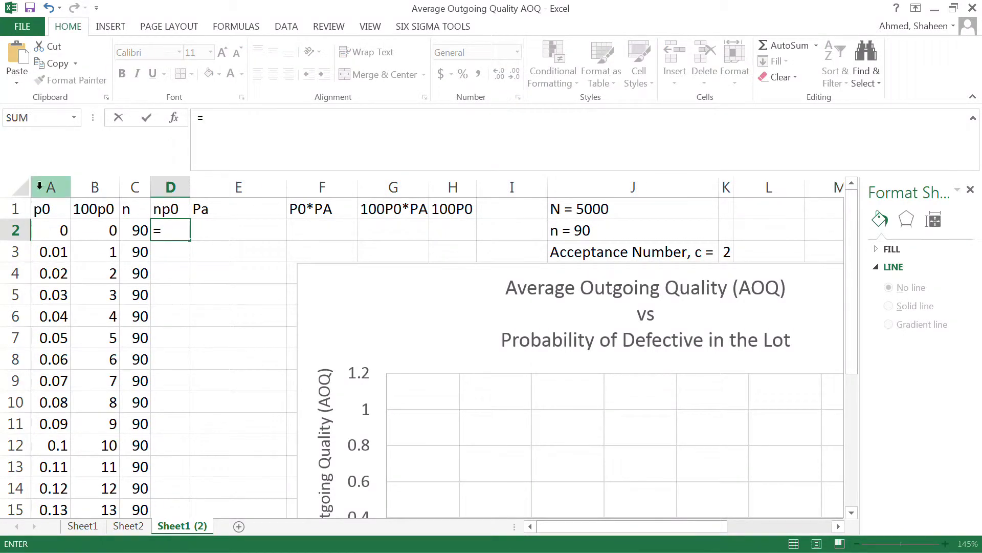
# - Complete =C2*A2 in D2 and fill the np0 column down (0, 0.9, 1.8 … 11.7)
pyautogui.click(142, 233)
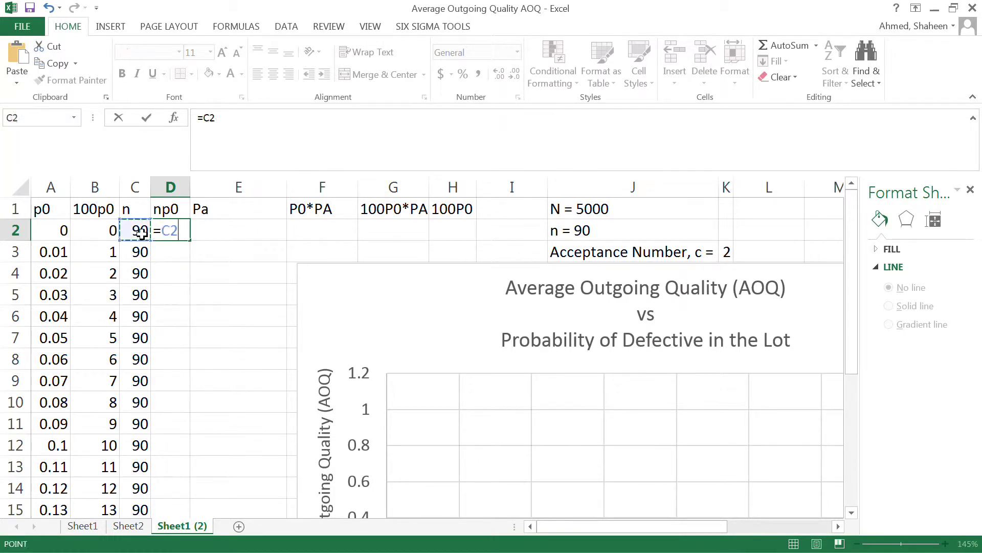
pyautogui.write('*')
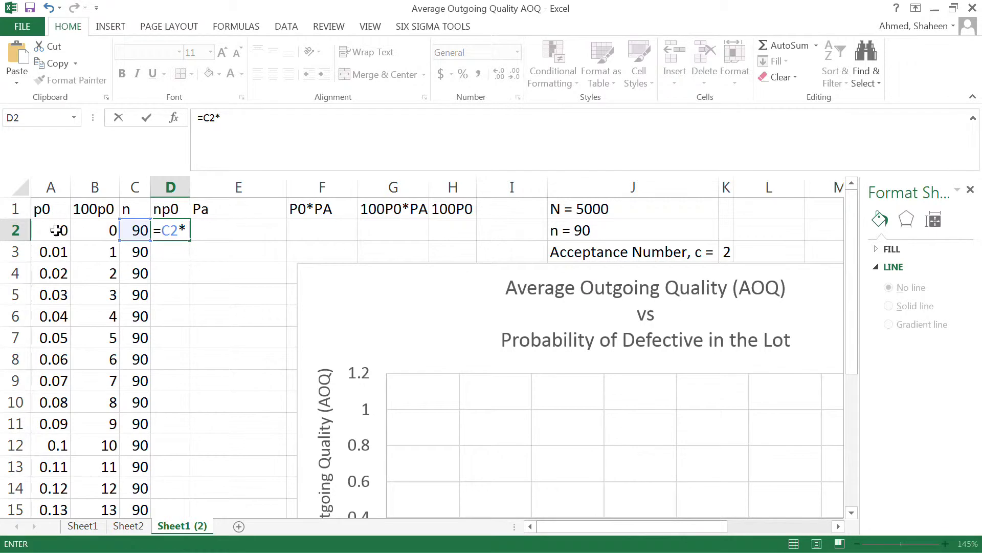
pyautogui.click(39, 233)
pyautogui.press('Return')
pyautogui.click(183, 229)
pyautogui.doubleClick(190, 244)
pyautogui.click(267, 233)
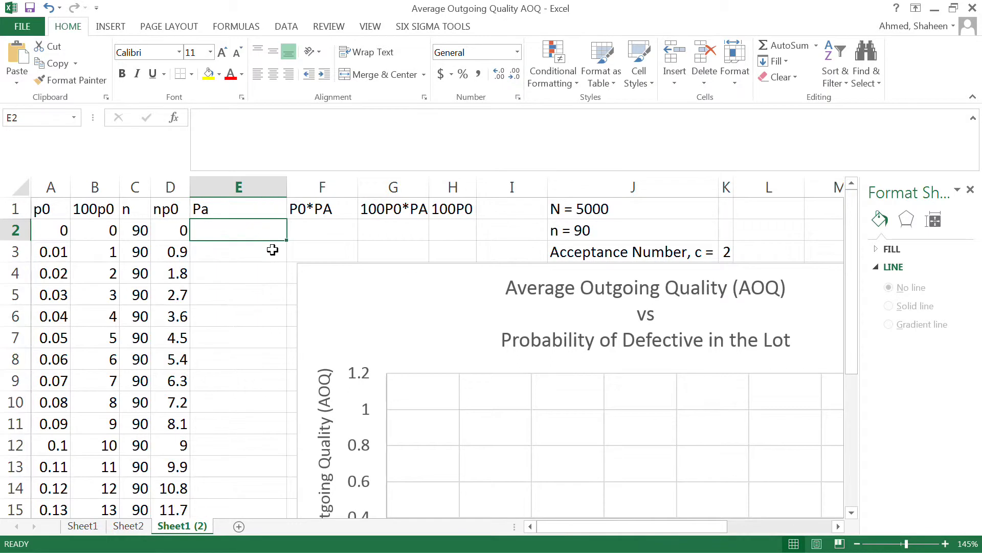
# - Enter =POISSON($K$3,D2,1) in E2 for the cumulative acceptance probability
pyautogui.write('p')
pyautogui.press('BackSpace')
pyautogui.write('P')
pyautogui.press('BackSpace')
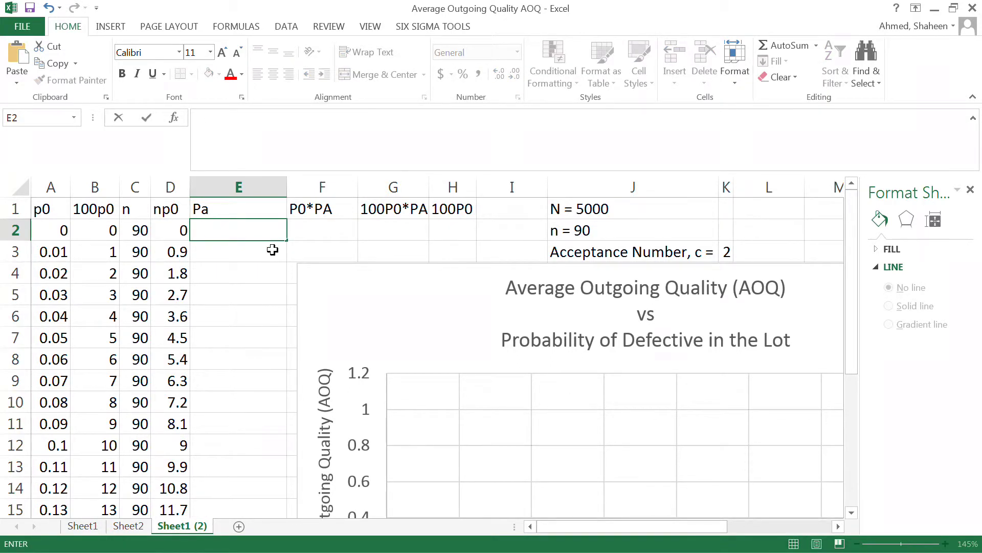
pyautogui.write('=PO')
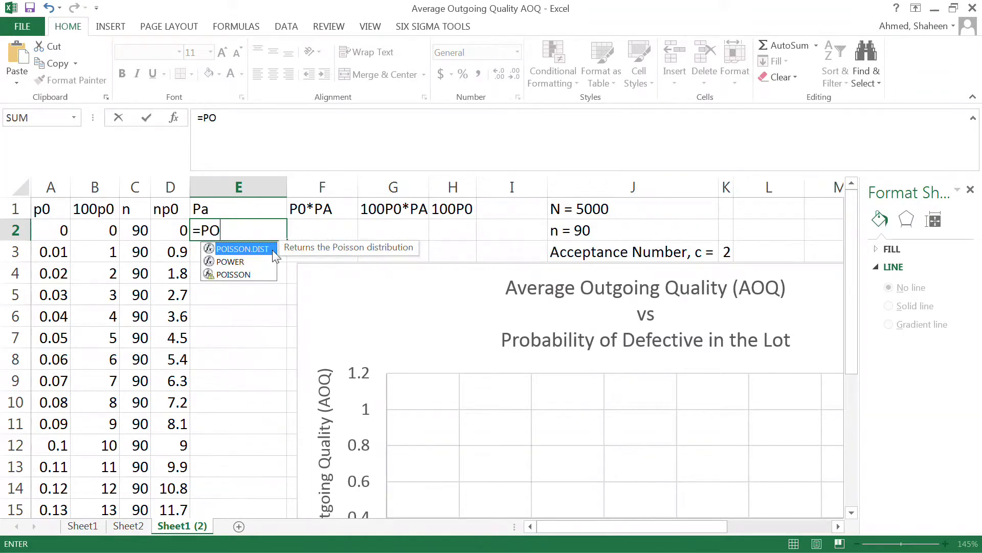
pyautogui.write('IS')
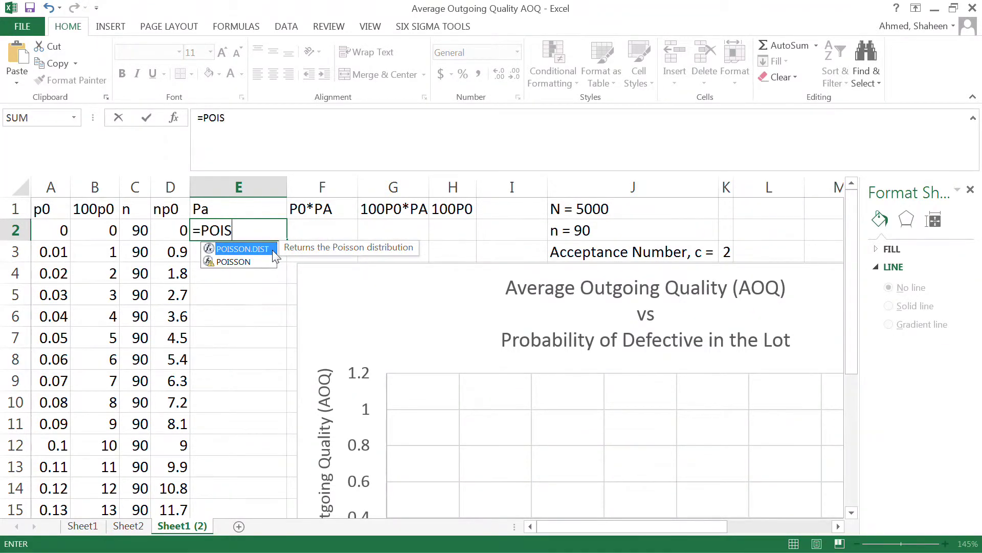
pyautogui.write('SON.')
pyautogui.press('BackSpace')
pyautogui.write('(')
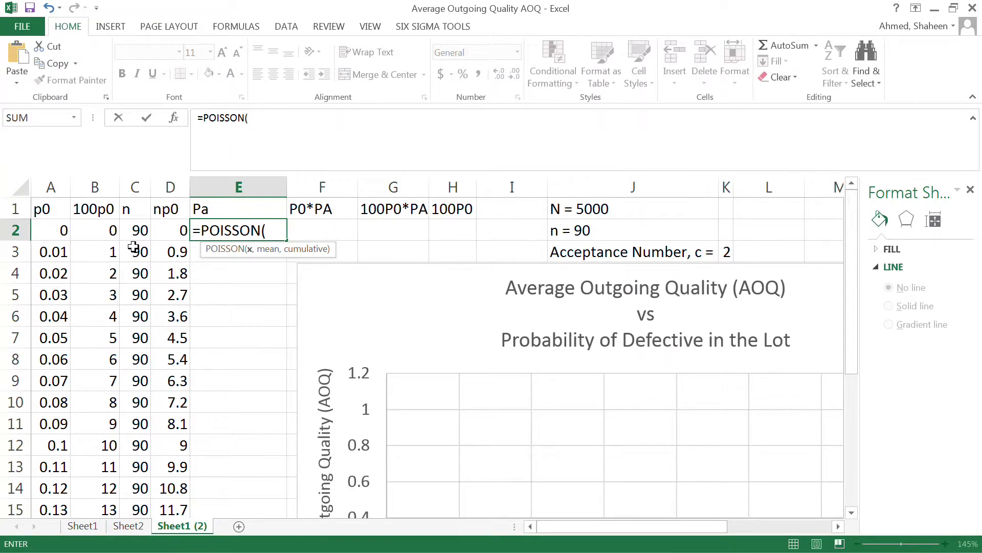
pyautogui.click(727, 252)
pyautogui.press('F4')
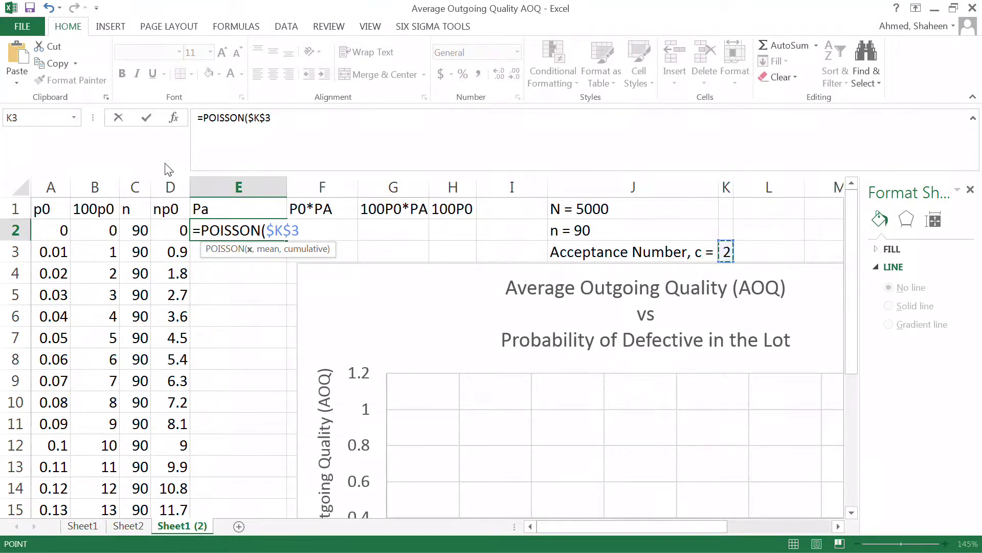
pyautogui.write(',')
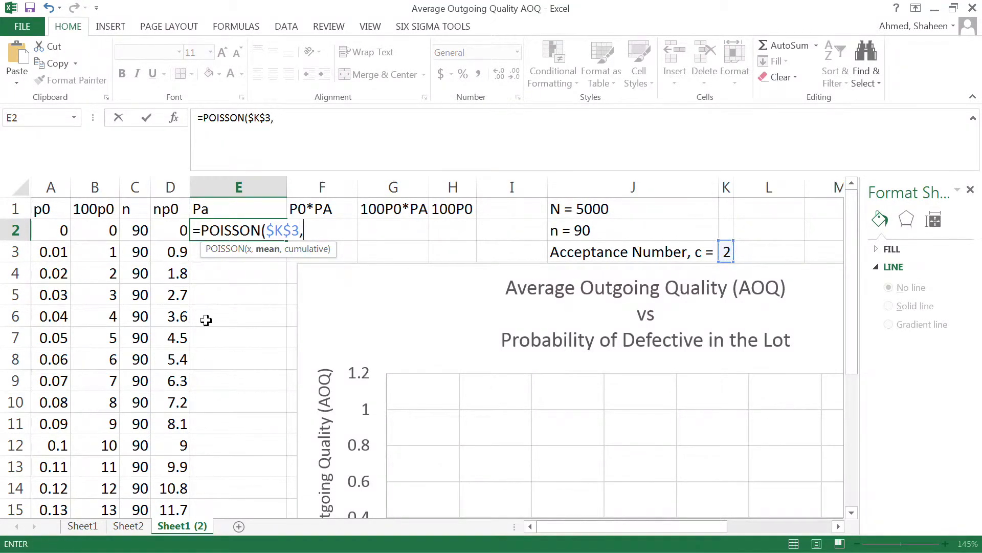
pyautogui.click(172, 230)
pyautogui.write(',')
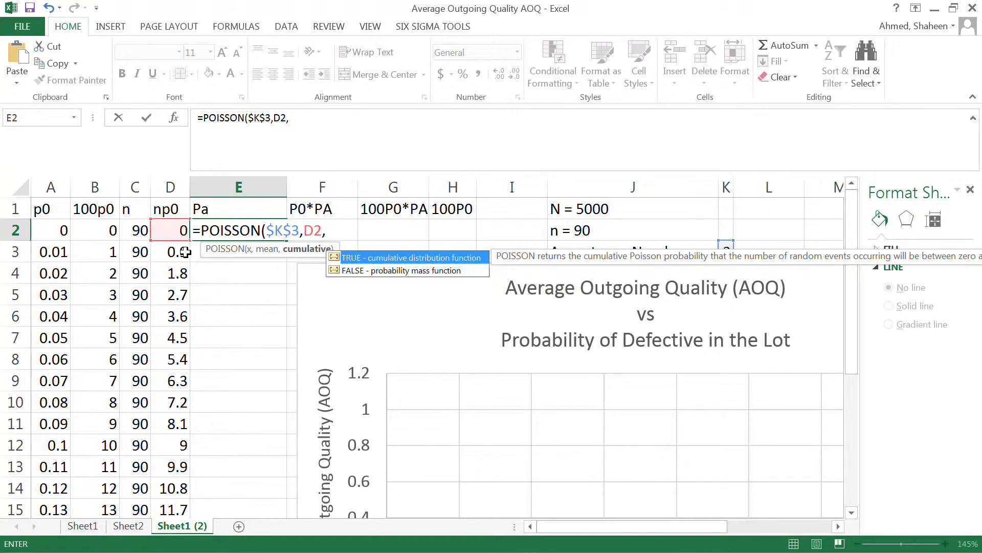
pyautogui.write('1)')
pyautogui.press('Return')
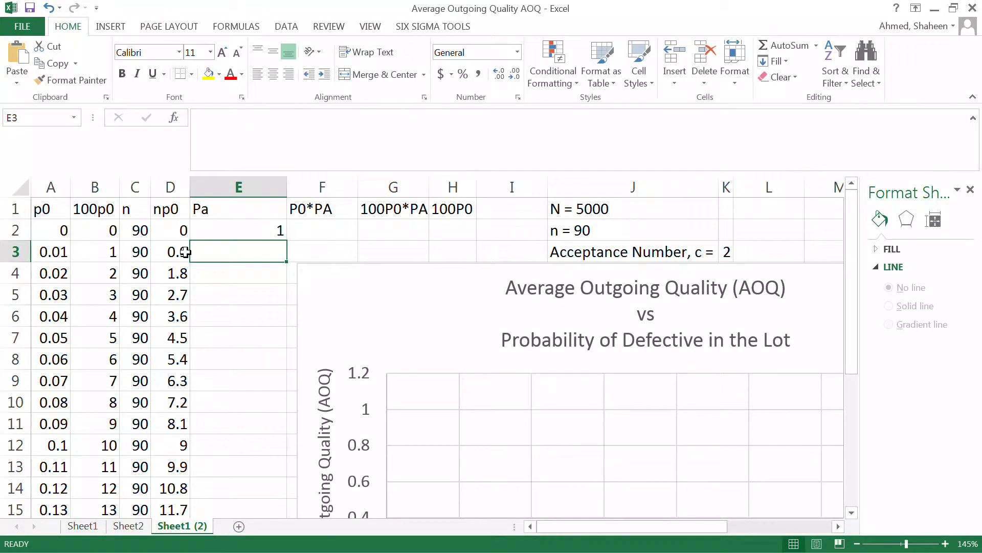
# - Copy the Pa formula down column E and narrow the column
pyautogui.click(272, 229)
pyautogui.doubleClick(287, 240)
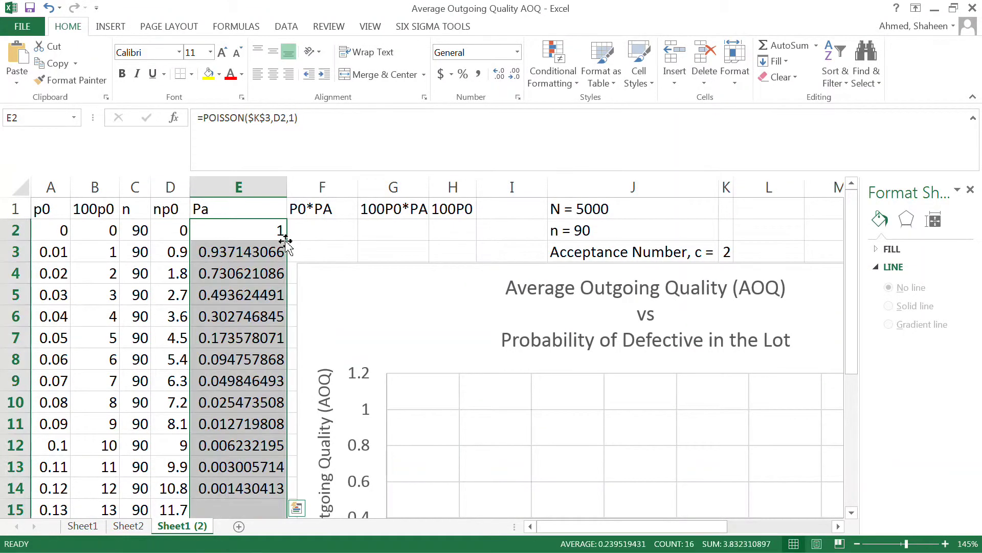
pyautogui.moveTo(285, 190); pyautogui.dragTo(246, 189)
pyautogui.click(272, 227)
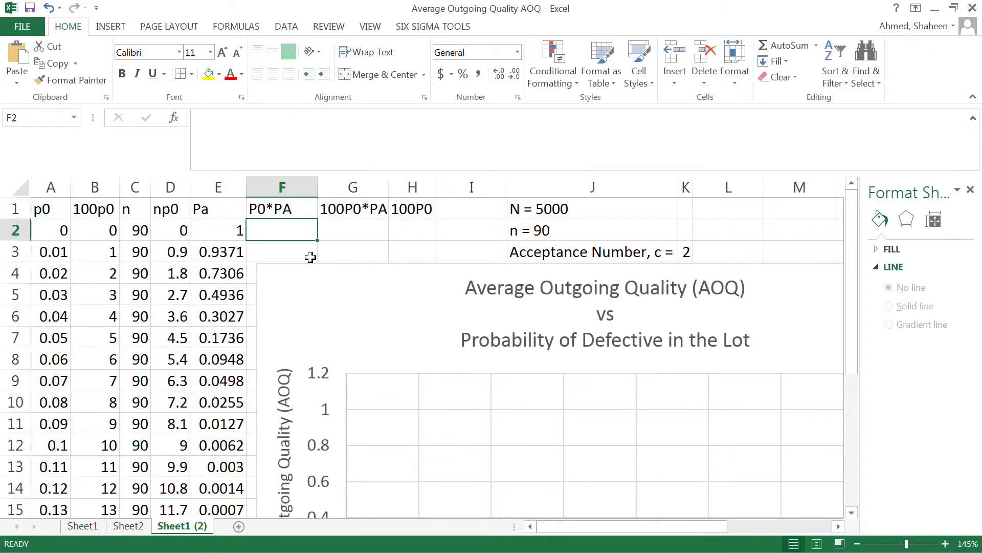
# - Enter =E2*A2 in F2 and fill it down the P0*PA column
pyautogui.write('=')
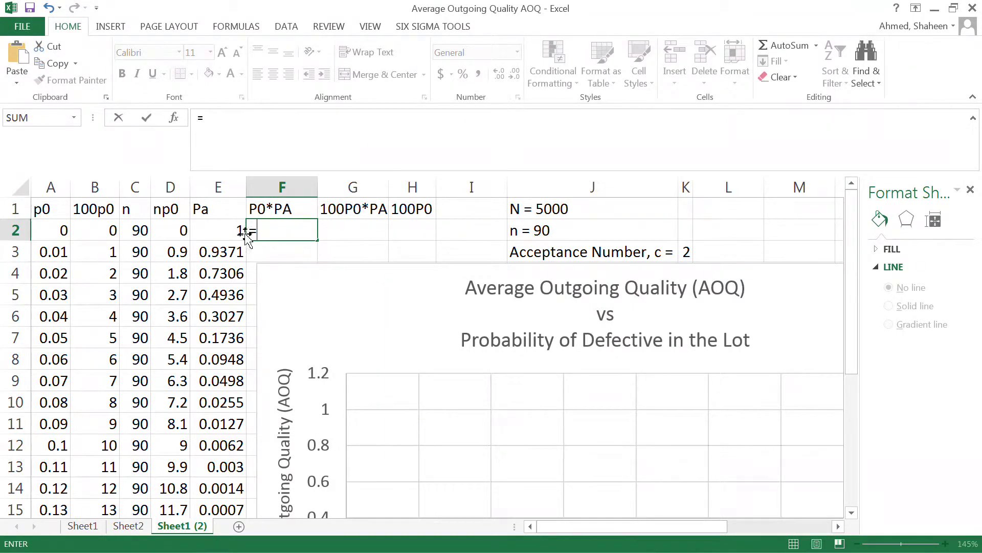
pyautogui.click(221, 227)
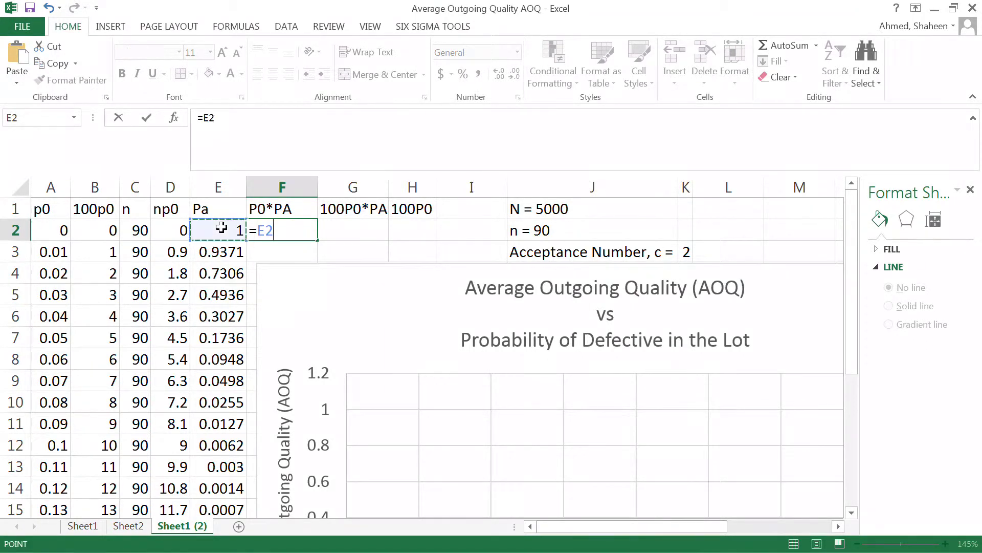
pyautogui.write('*')
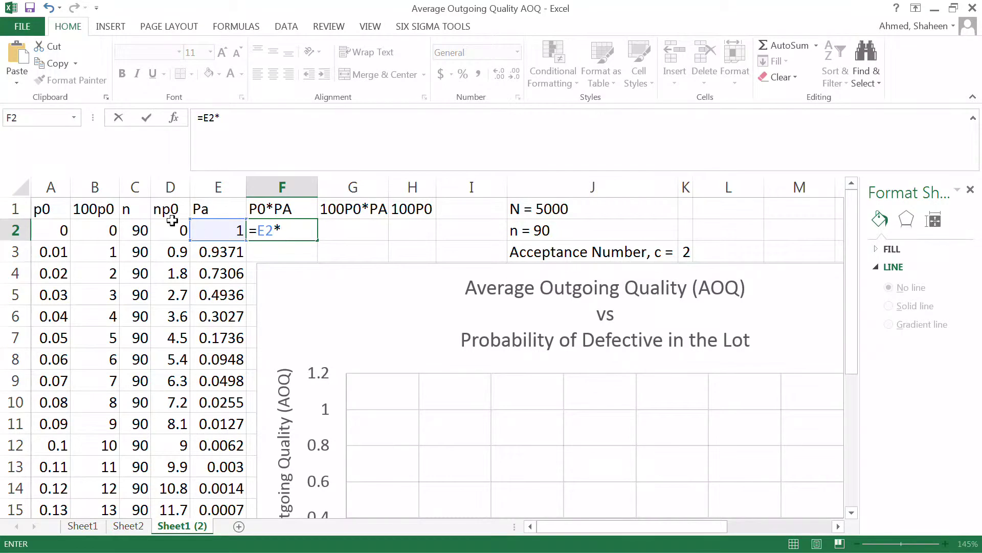
pyautogui.click(54, 231)
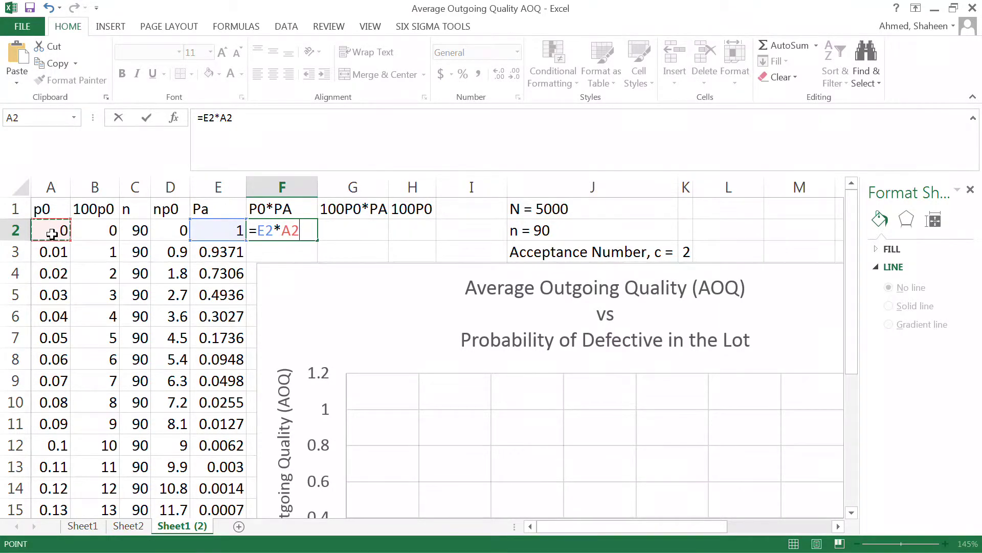
pyautogui.press('Return')
pyautogui.click(303, 238)
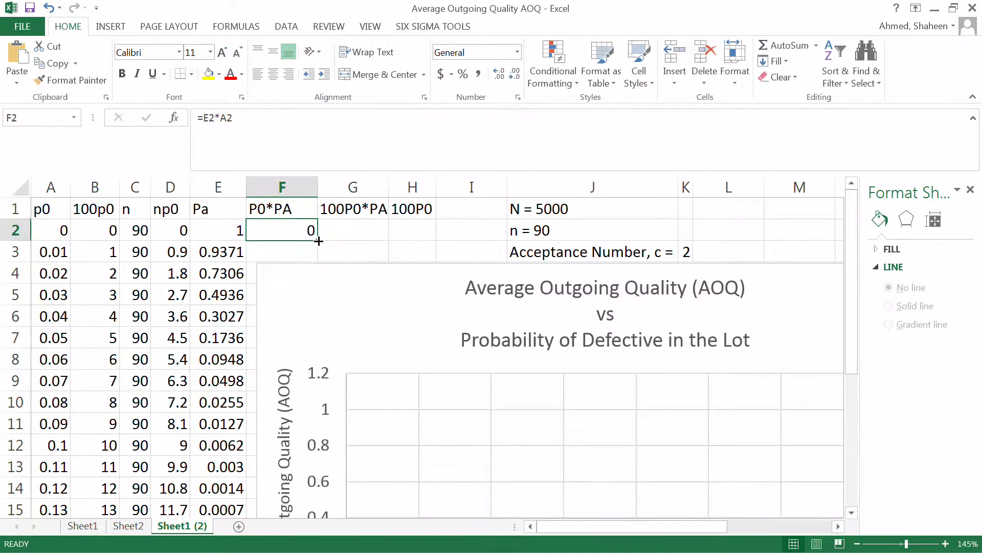
pyautogui.doubleClick(318, 239)
# - Move the chart further right and narrow the P0*PA column
pyautogui.moveTo(307, 265); pyautogui.dragTo(445, 279)
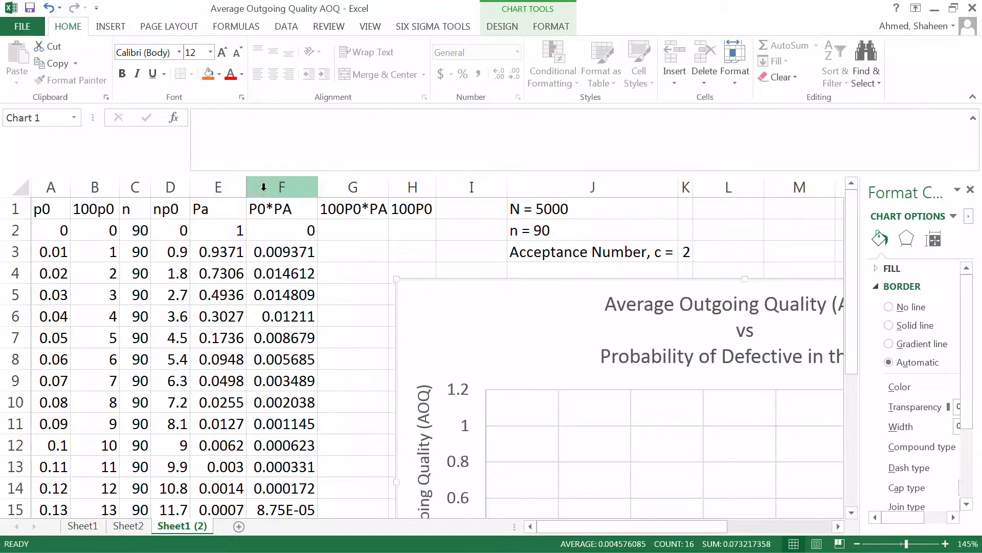
pyautogui.click(215, 187)
pyautogui.click(285, 186)
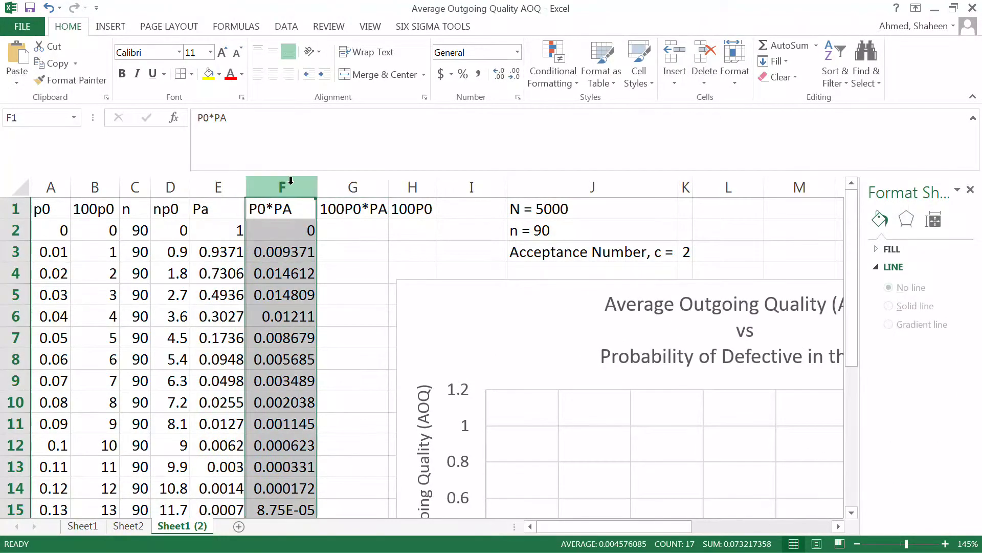
pyautogui.moveTo(319, 187); pyautogui.dragTo(299, 189)
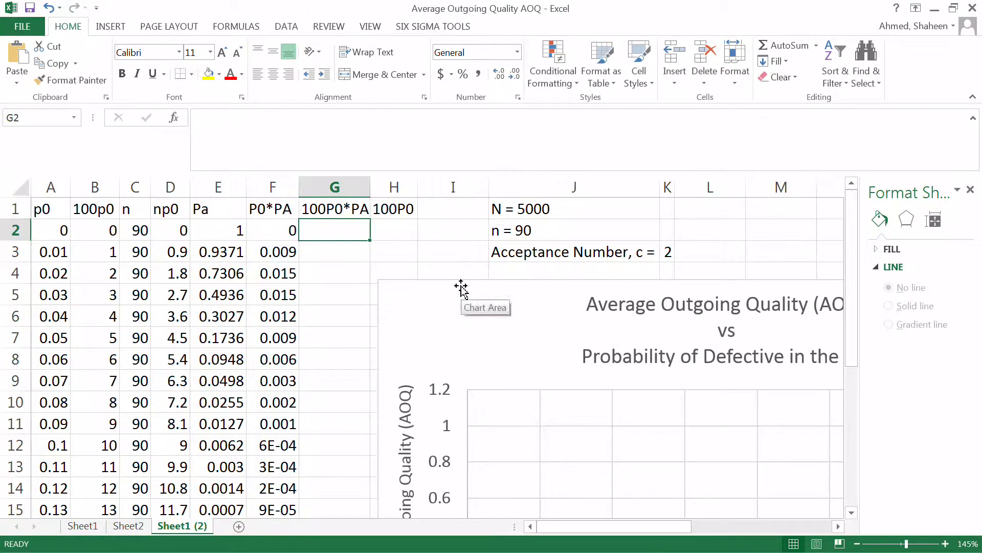
# - Enter =F2*100 in G2, fill it down column G, and narrow the column
pyautogui.write('=')
pyautogui.click(274, 225)
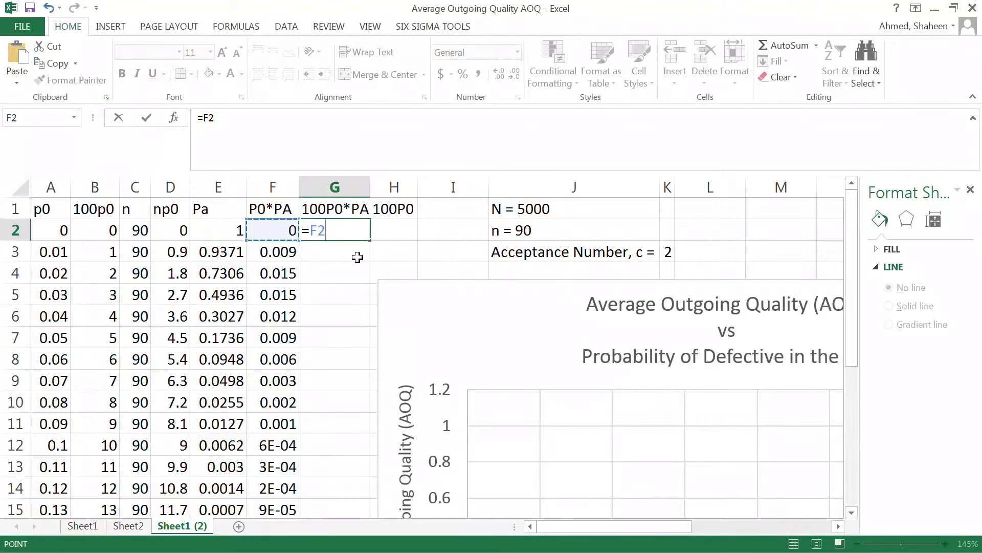
pyautogui.write('*100')
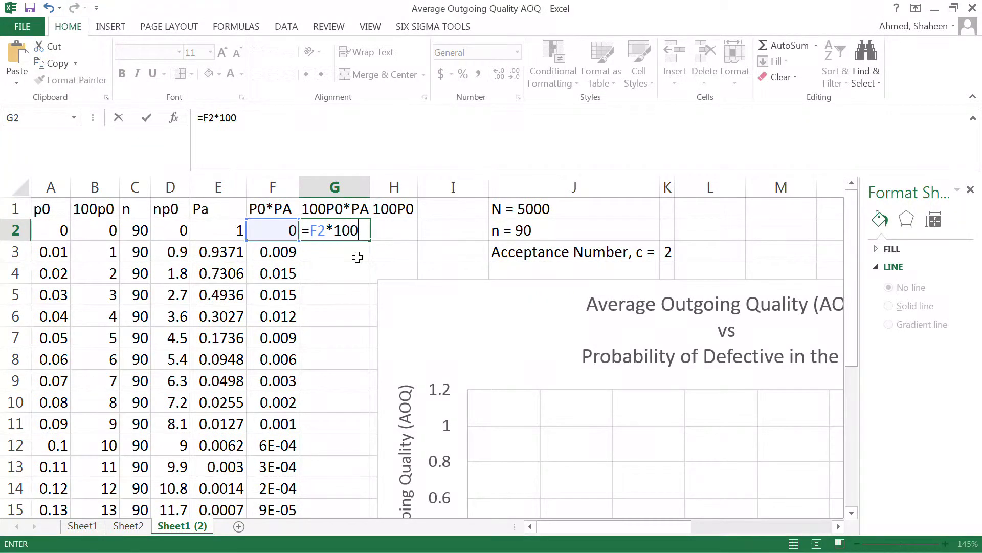
pyautogui.press('Return')
pyautogui.click(353, 235)
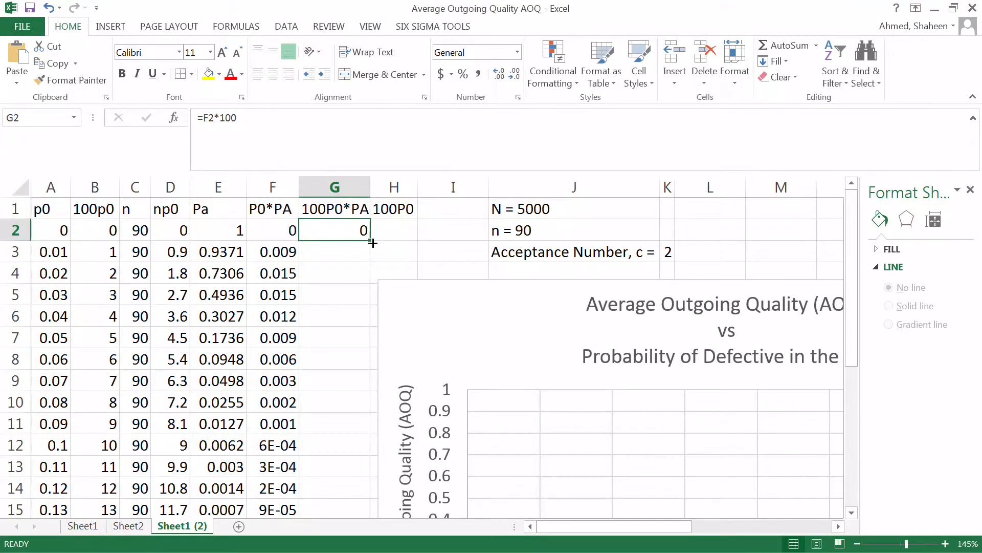
pyautogui.doubleClick(373, 243)
pyautogui.moveTo(372, 186); pyautogui.dragTo(345, 186)
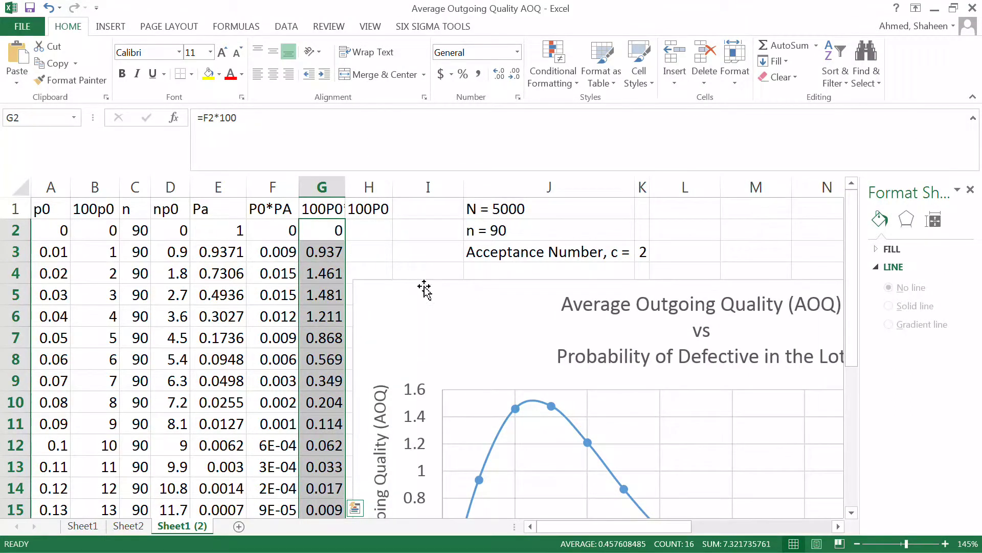
pyautogui.keyDown('ctrl'); pyautogui.scroll(-1, 431, 284); pyautogui.keyUp('ctrl')
pyautogui.keyDown('ctrl'); pyautogui.scroll(-1, 432, 284); pyautogui.keyUp('ctrl')
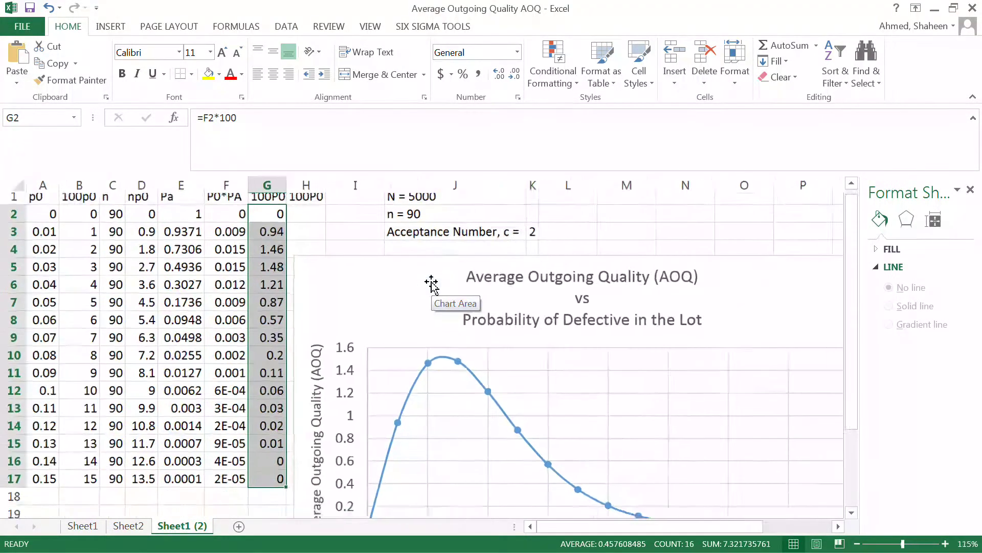
pyautogui.moveTo(47, 219); pyautogui.dragTo(266, 211)
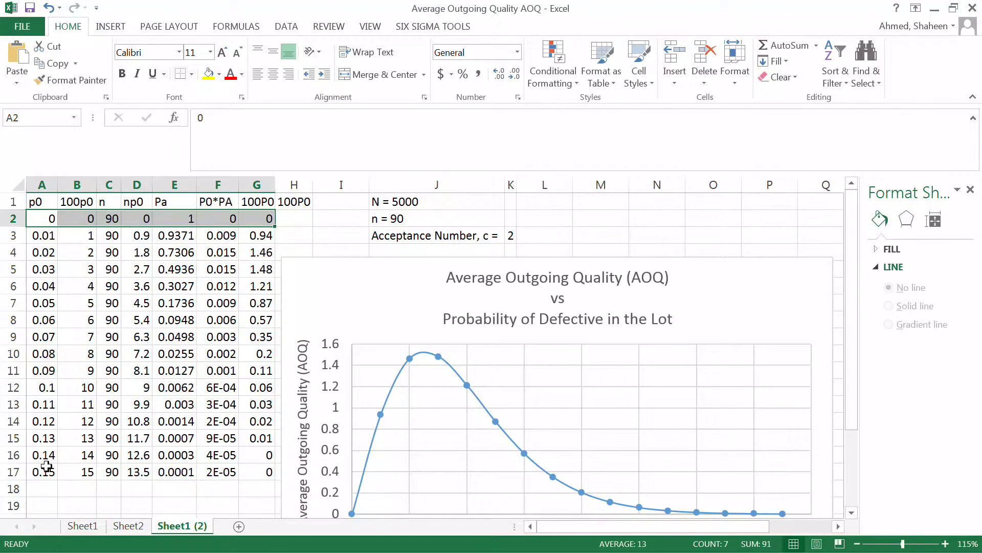
pyautogui.moveTo(43, 472); pyautogui.dragTo(273, 476)
pyautogui.moveTo(323, 259); pyautogui.dragTo(335, 248)
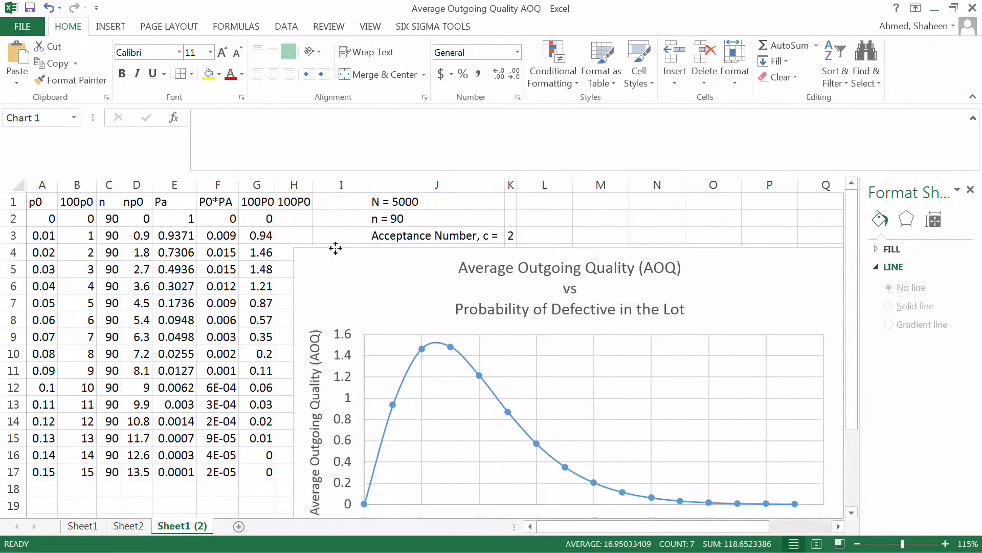
pyautogui.click(263, 469)
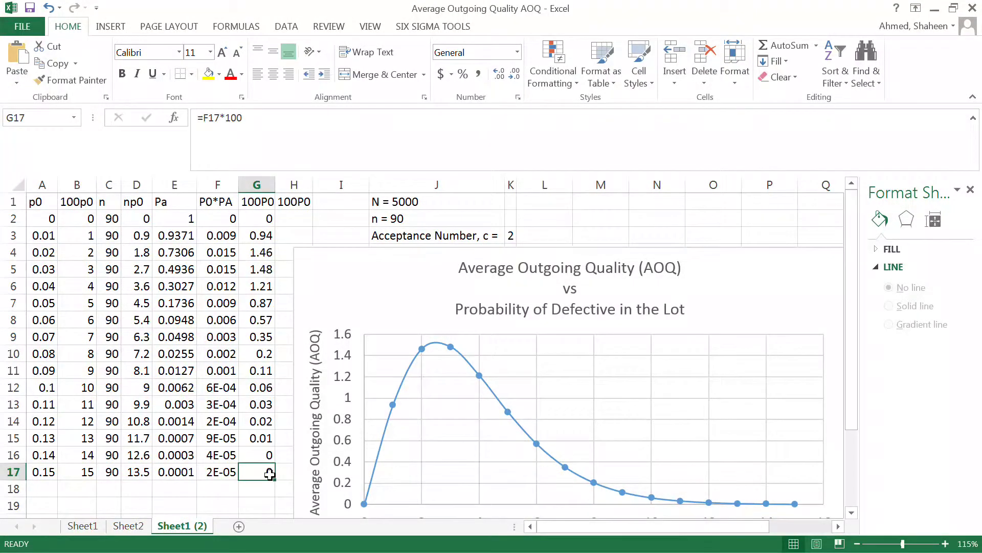
pyautogui.click(15, 472)
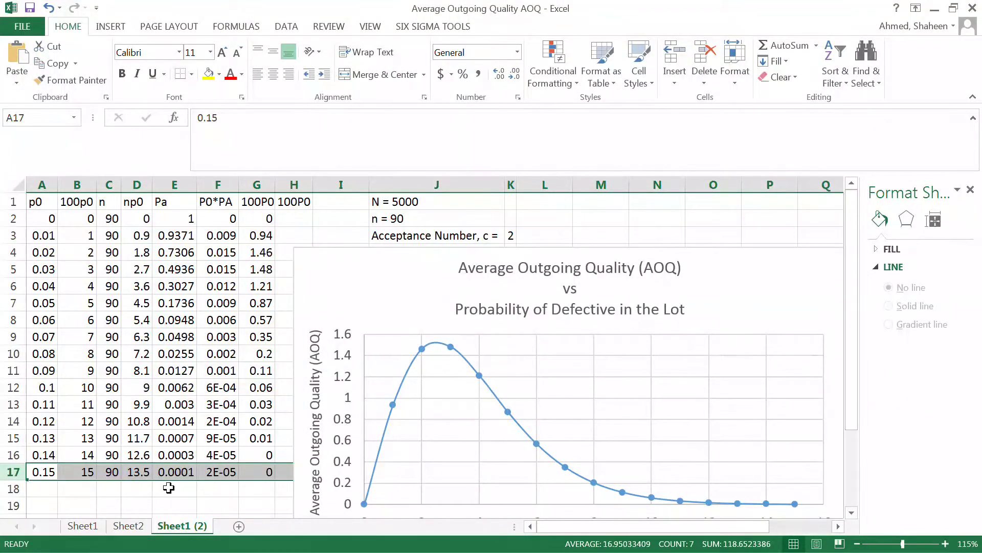
pyautogui.click(178, 471)
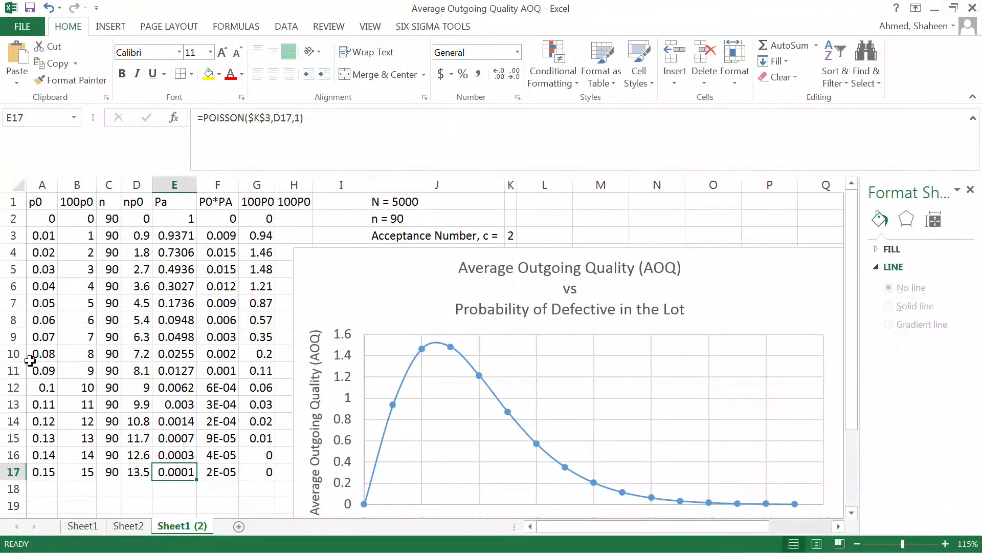
pyautogui.moveTo(39, 353); pyautogui.dragTo(265, 473)
pyautogui.moveTo(435, 235); pyautogui.dragTo(511, 235)
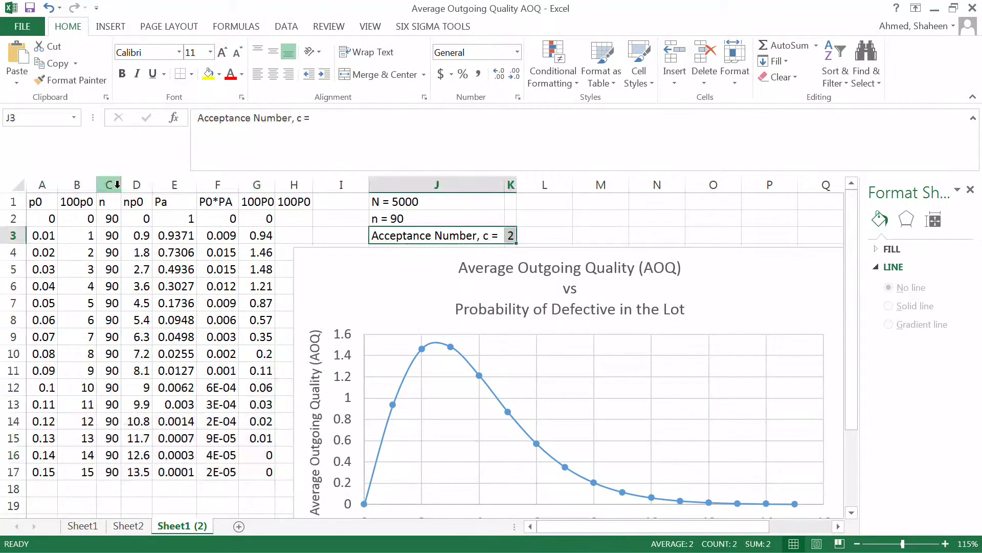
pyautogui.click(115, 183)
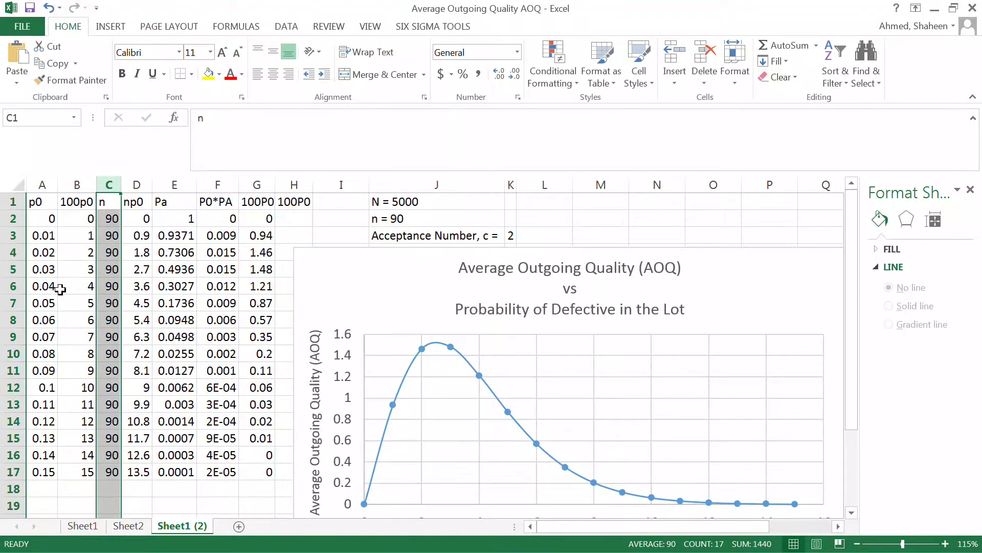
pyautogui.moveTo(45, 269); pyautogui.dragTo(292, 478)
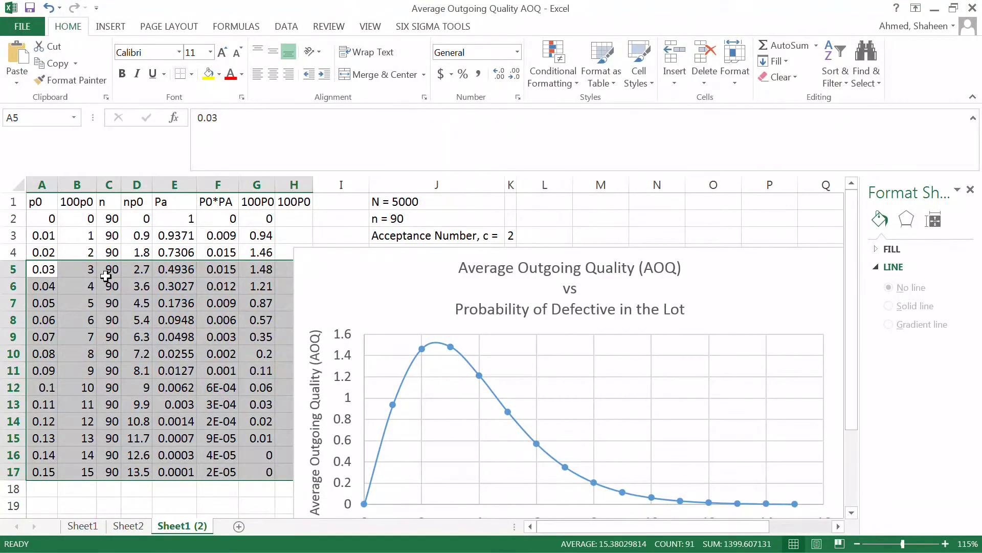
pyautogui.moveTo(71, 254); pyautogui.dragTo(263, 272)
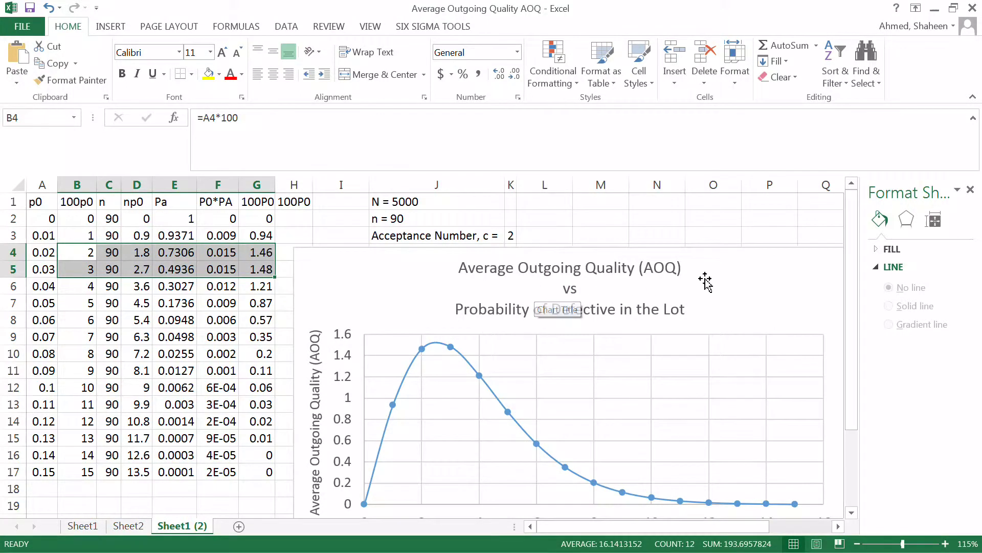
# - Nudge the AOQ chart to uncover the acceptance number and review the table columns
pyautogui.moveTo(476, 248)
pyautogui.mouseDown()
pyautogui.moveTo(464, 213)
pyautogui.moveTo(468, 238)
pyautogui.mouseUp()
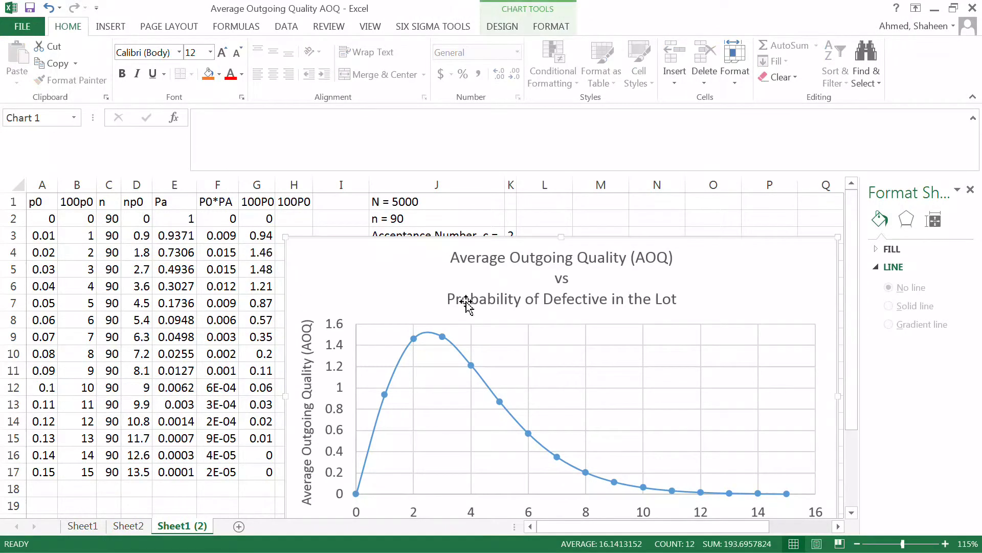
pyautogui.keyDown('ctrl'); pyautogui.scroll(-1, 461, 314); pyautogui.keyUp('ctrl')
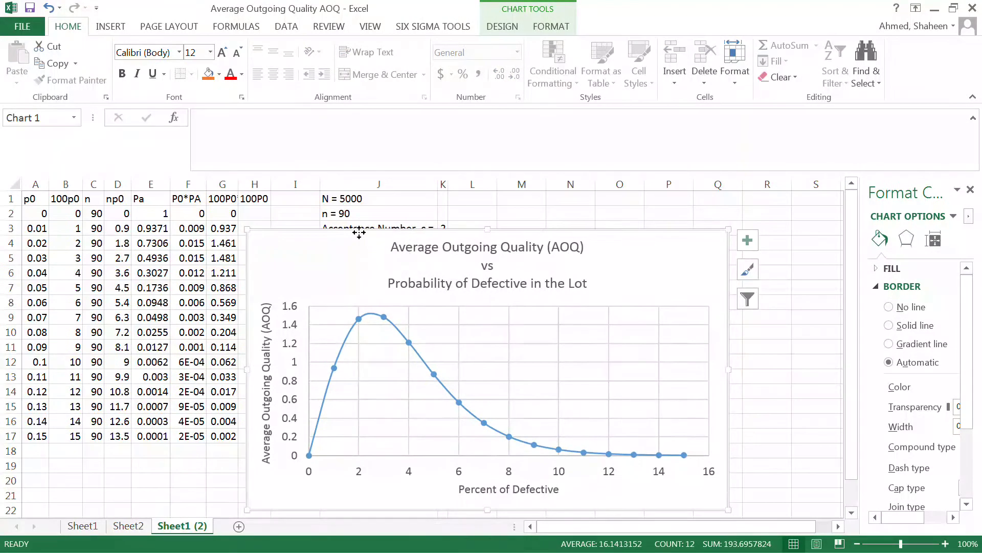
pyautogui.moveTo(358, 235); pyautogui.dragTo(362, 241)
pyautogui.keyDown('ctrl'); pyautogui.scroll(-1, 372, 273); pyautogui.keyUp('ctrl')
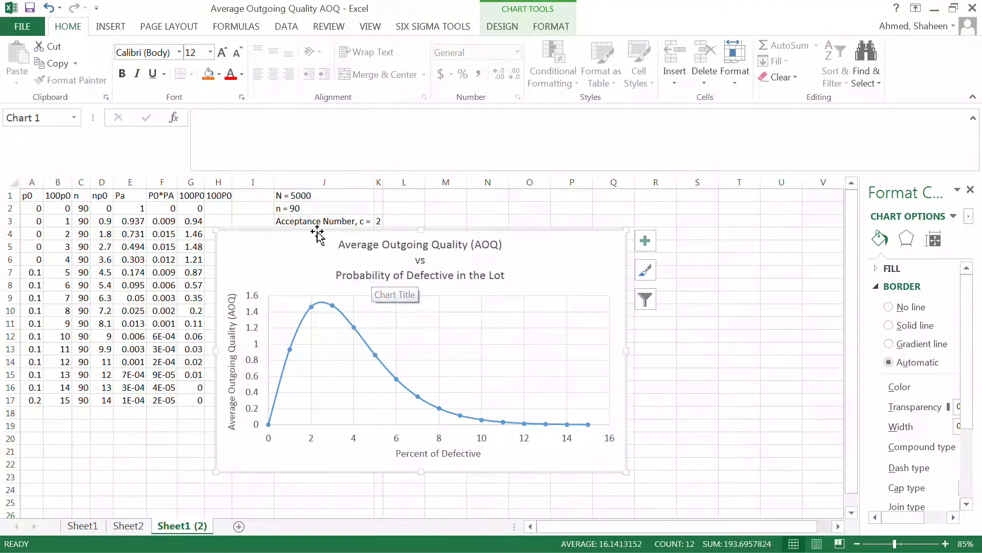
pyautogui.click(281, 220)
pyautogui.moveTo(372, 219); pyautogui.dragTo(416, 224)
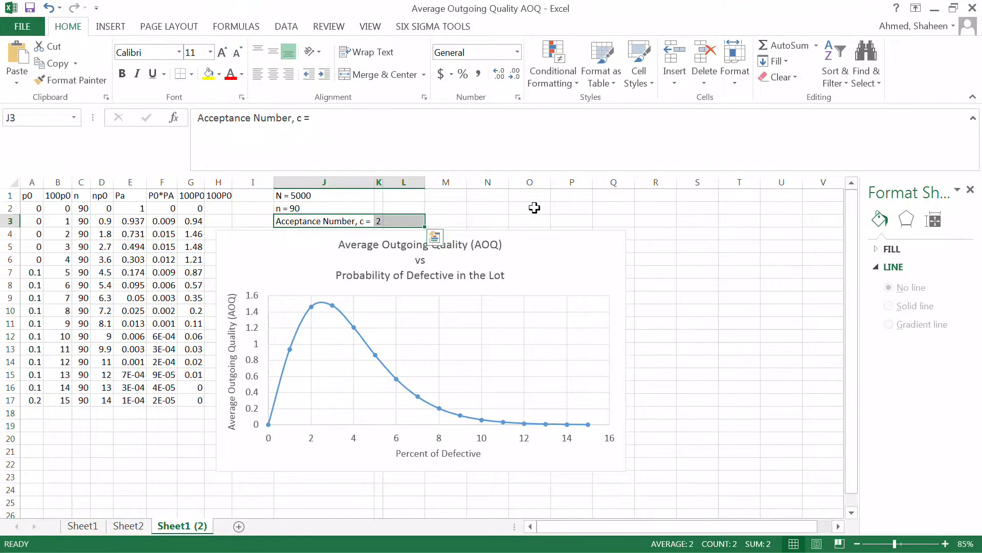
pyautogui.click(80, 182)
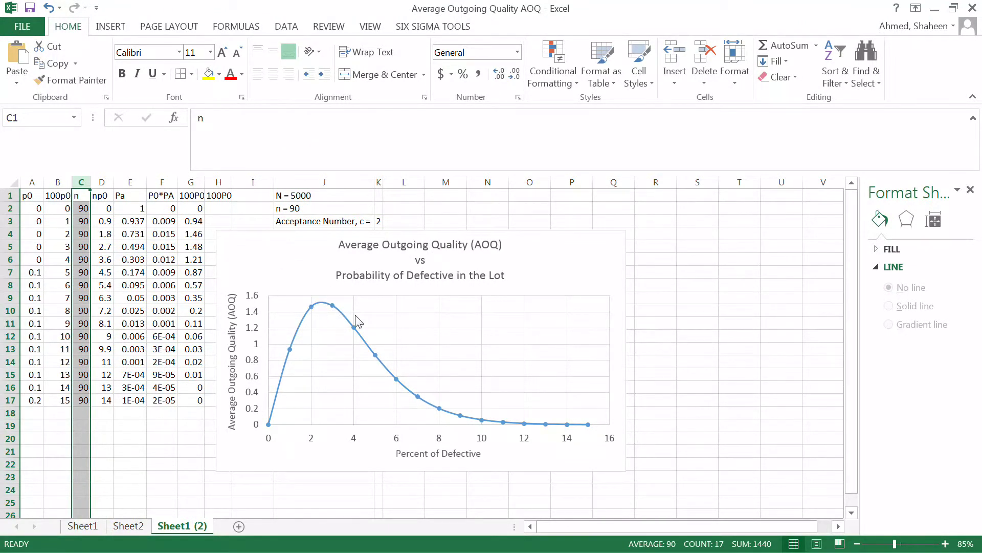
pyautogui.click(373, 353)
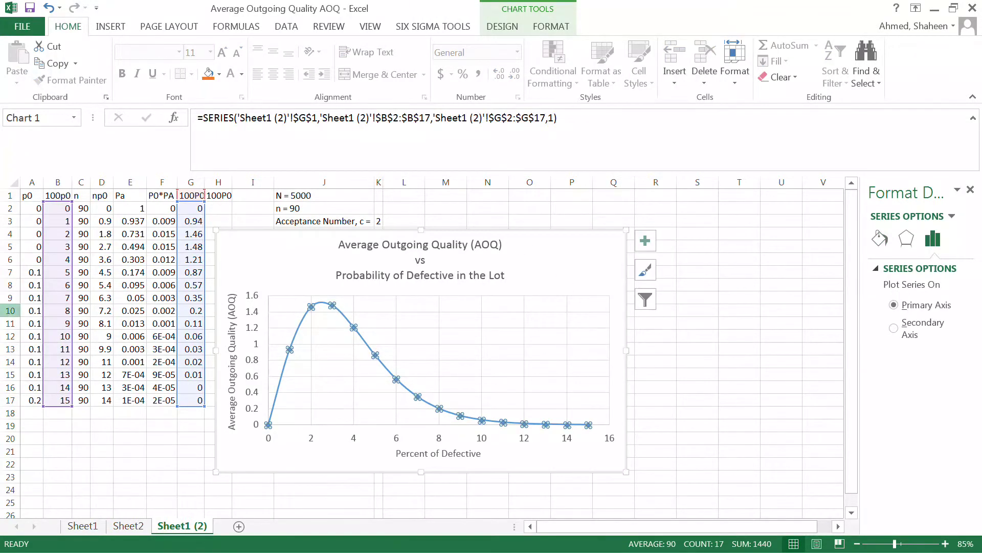
pyautogui.click(29, 178)
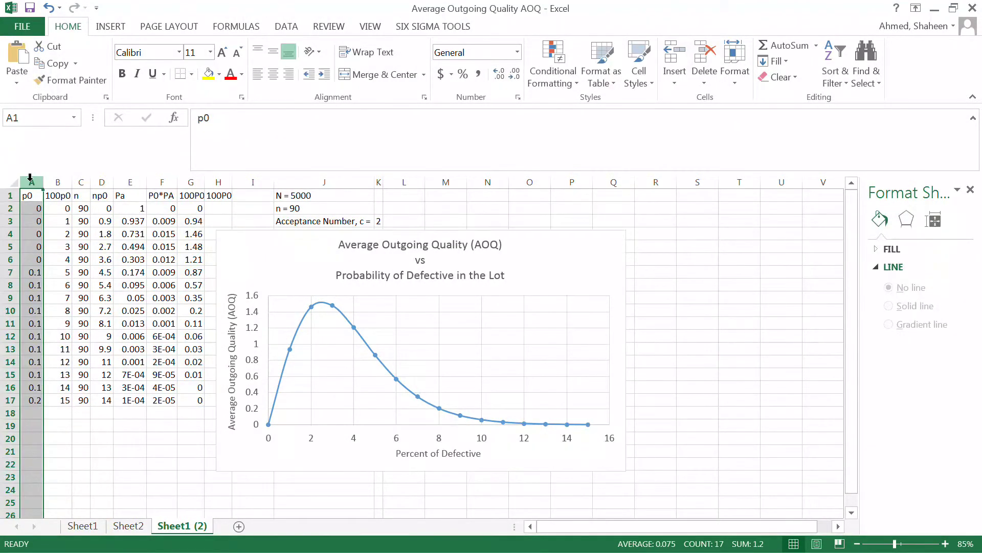
# - Enlarge the AOQ chart from its corner and move it right, clear of the table
pyautogui.click(619, 460)
pyautogui.moveTo(627, 471); pyautogui.dragTo(669, 487)
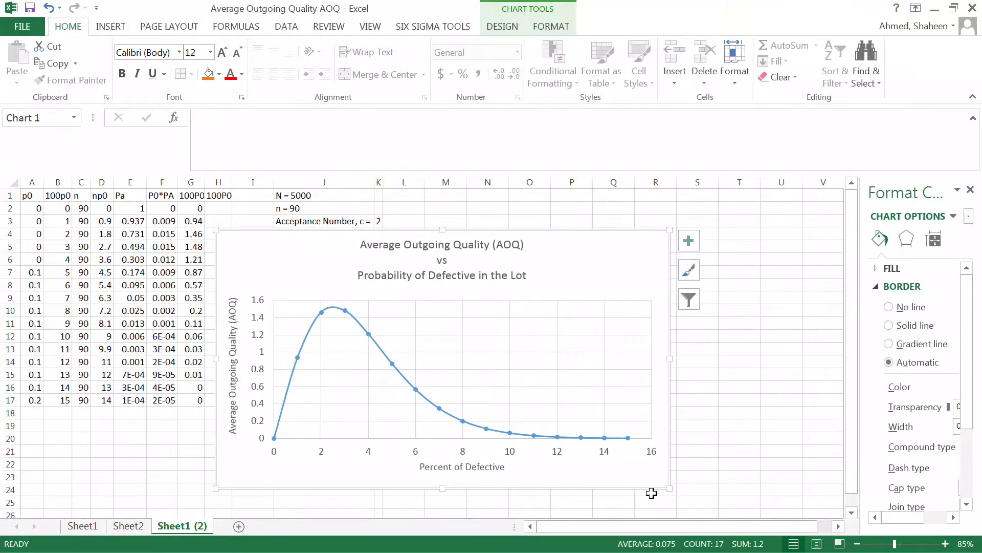
pyautogui.moveTo(267, 237); pyautogui.dragTo(382, 244)
pyautogui.click(219, 207)
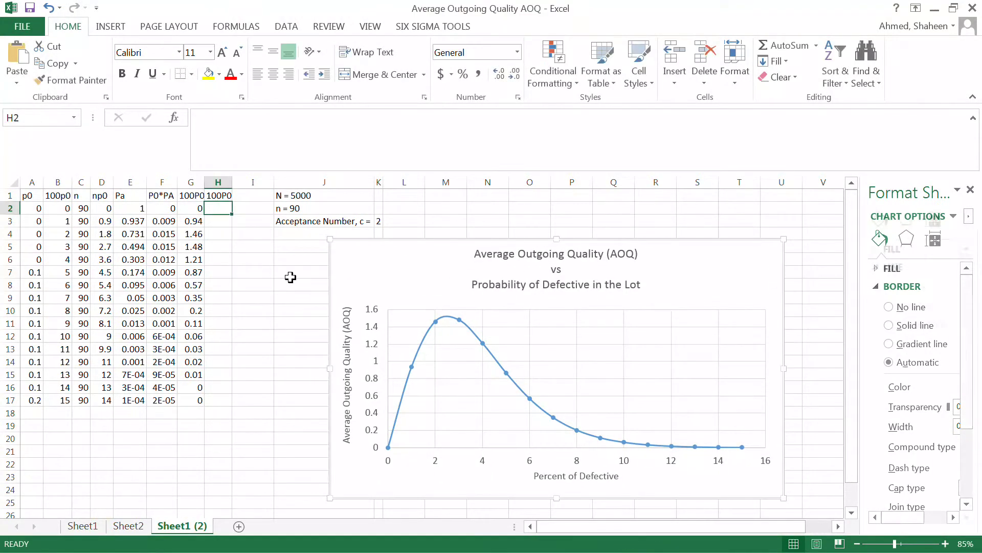
# - Enter =B2 in H2 and copy it down column H to row 17
pyautogui.click(65, 183)
pyautogui.click(218, 208)
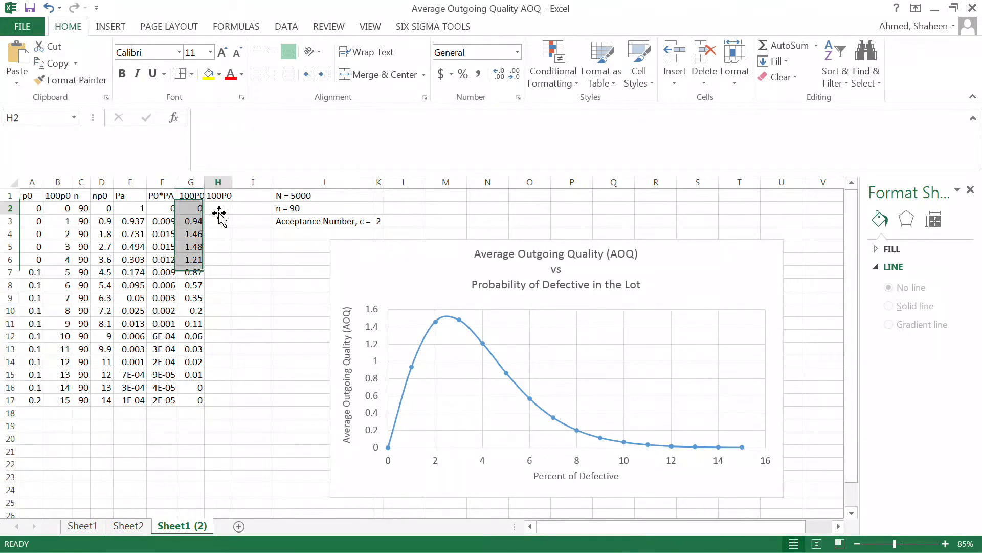
pyautogui.write('=')
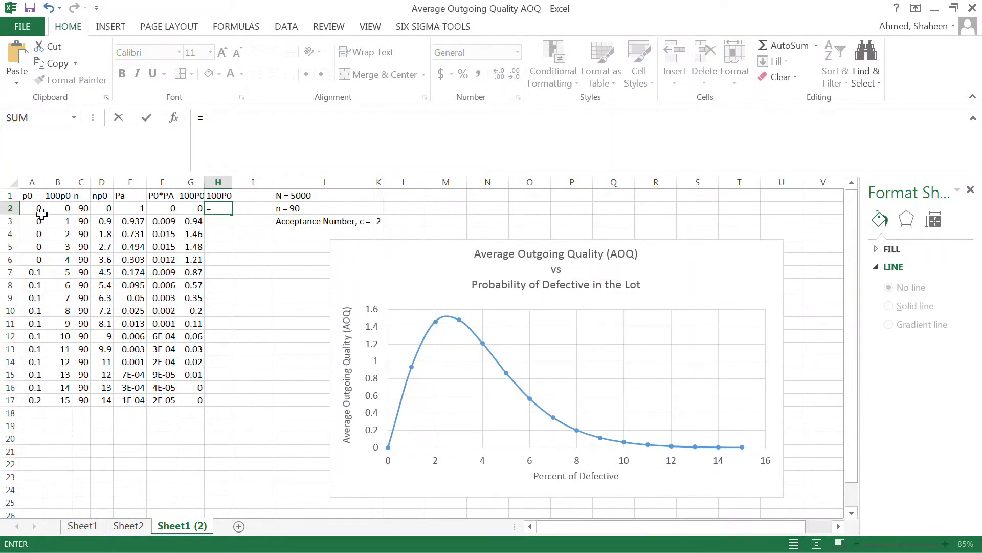
pyautogui.click(60, 207)
pyautogui.press('Return')
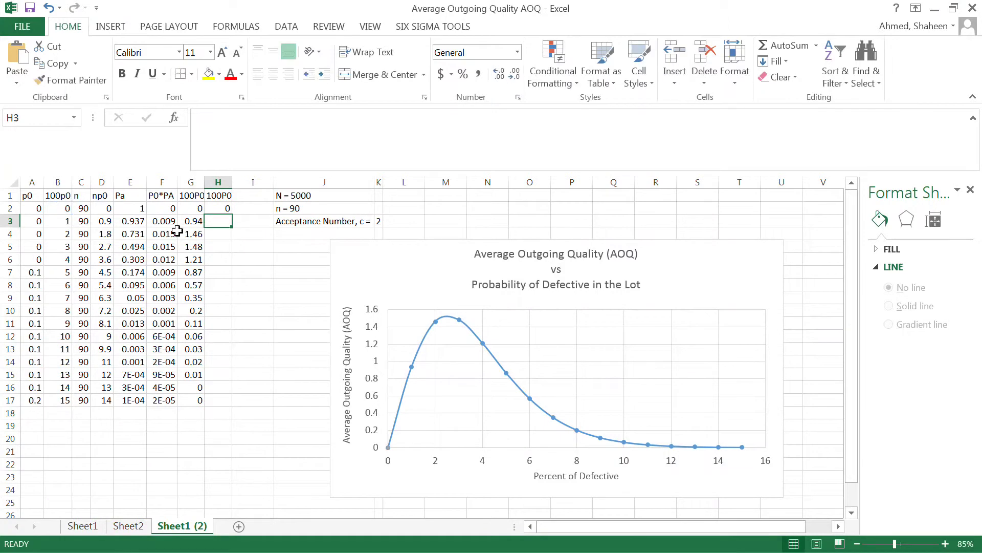
pyautogui.click(220, 197)
pyautogui.click(226, 208)
pyautogui.doubleClick(231, 214)
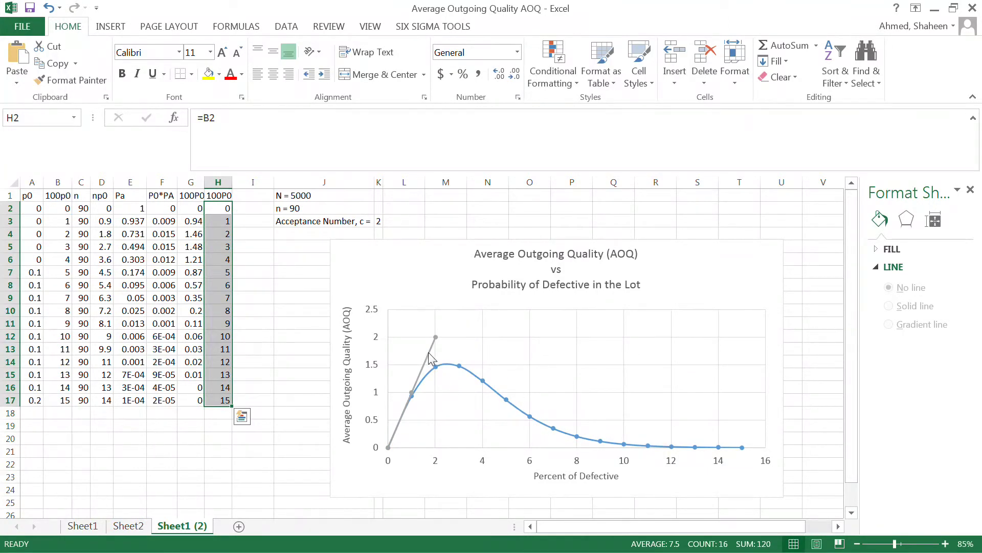
# - Clear H5:H17 so only 0, 1, 2 remain, then move the chart up and left
pyautogui.click(364, 244)
pyautogui.moveTo(225, 246); pyautogui.dragTo(225, 402)
pyautogui.press('Delete')
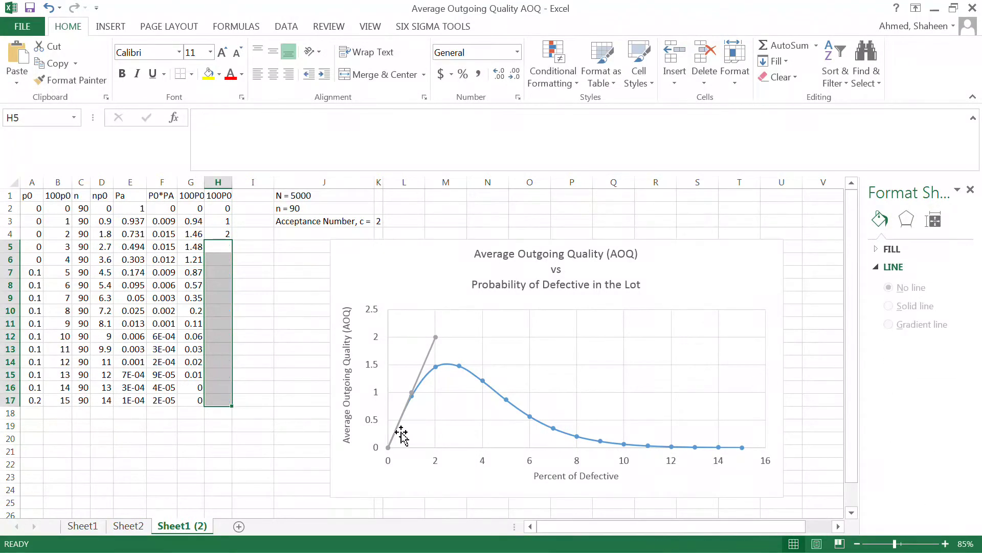
pyautogui.moveTo(391, 245); pyautogui.dragTo(350, 225)
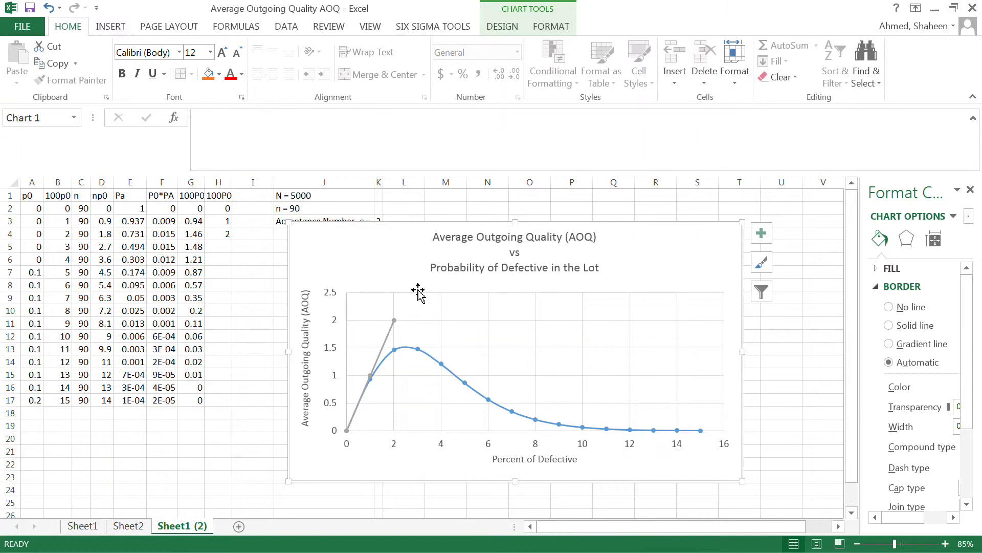
# - Fill H4's =B4 formula down column H to row 17, giving values 0 through 15
pyautogui.hotkey('ctrl', 'z')
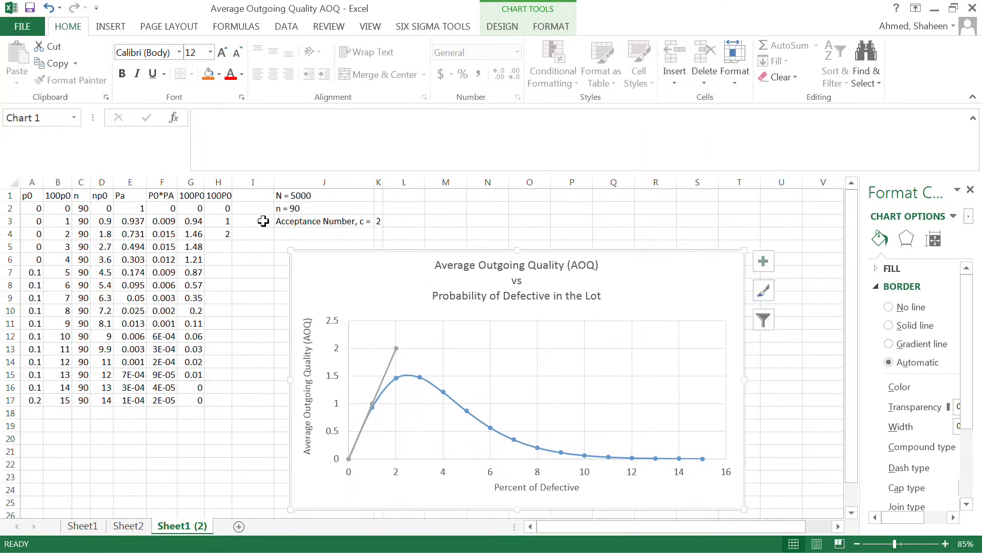
pyautogui.click(226, 234)
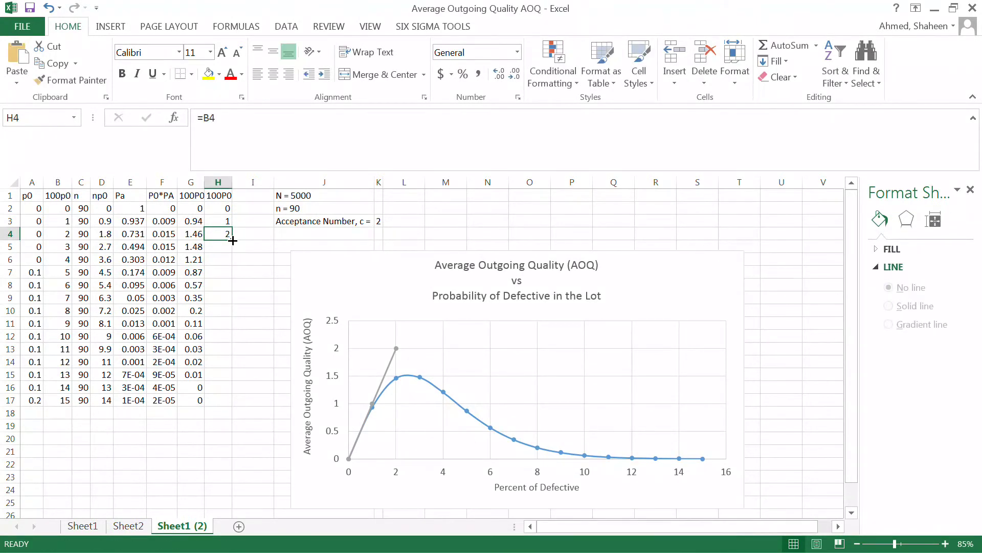
pyautogui.doubleClick(231, 239)
# - Select the table rows down to row 19 and move the AOQ chart up and right beside the table
pyautogui.moveTo(31, 272); pyautogui.dragTo(250, 407)
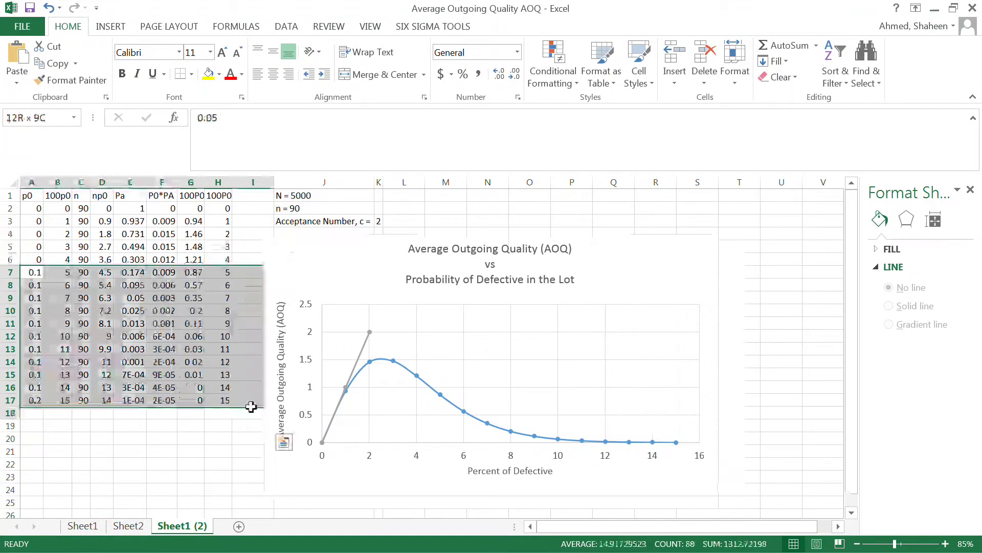
pyautogui.moveTo(251, 407); pyautogui.dragTo(253, 420)
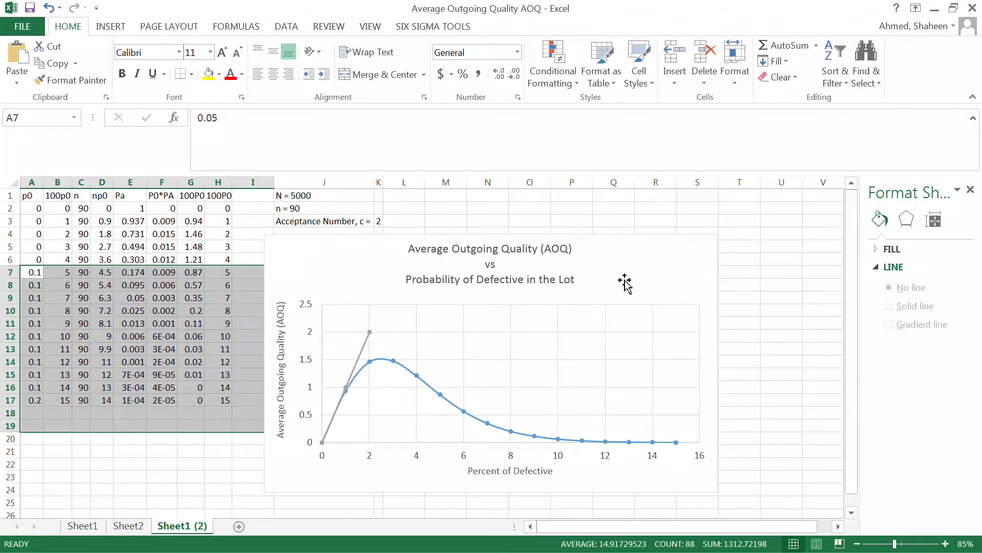
pyautogui.moveTo(314, 240); pyautogui.dragTo(348, 217)
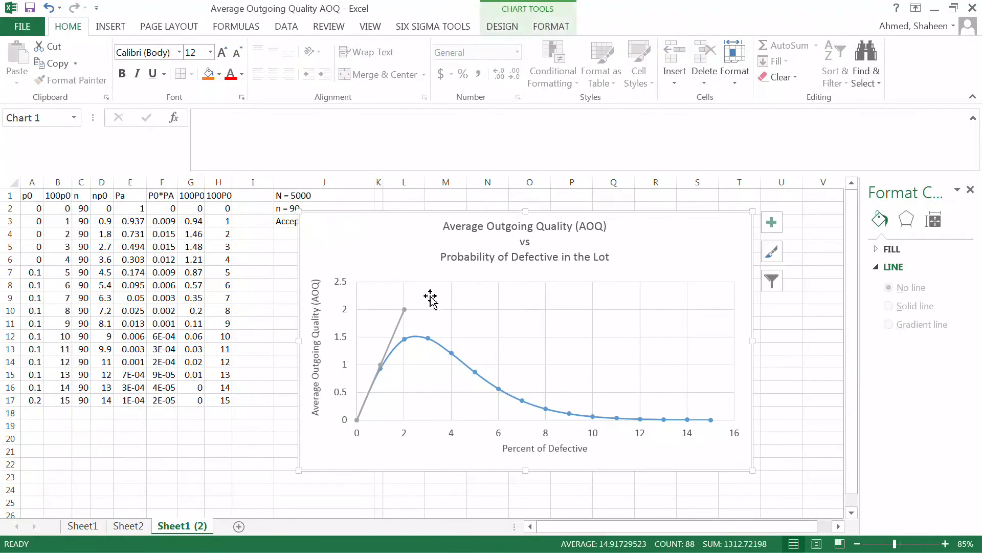